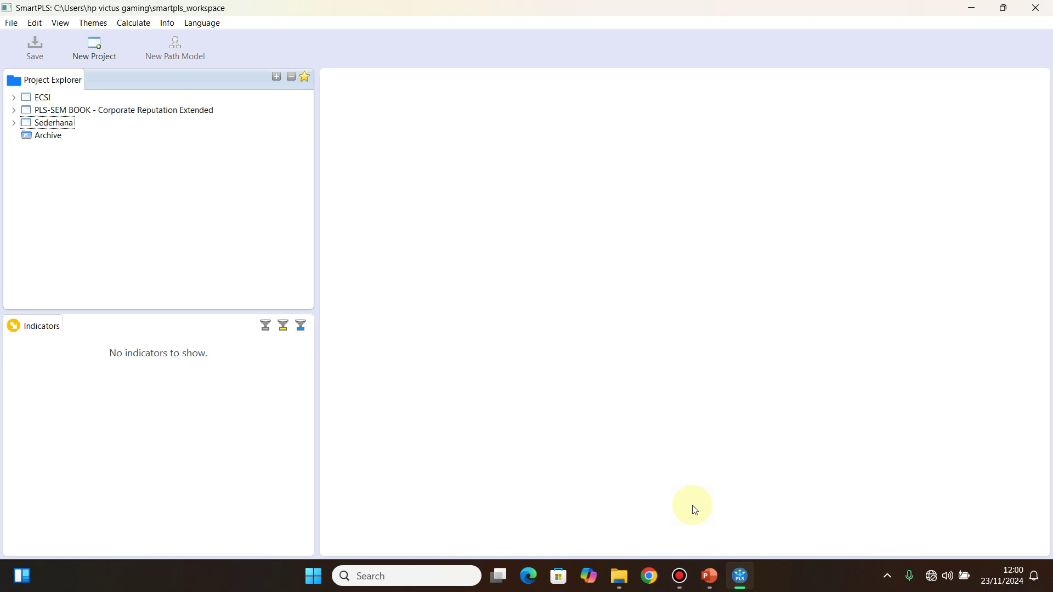
Switch to PowerPoint to examine the Kerangka Konseptual diagram of the moderation model and return to SmartPLS.
left_click(709, 576)
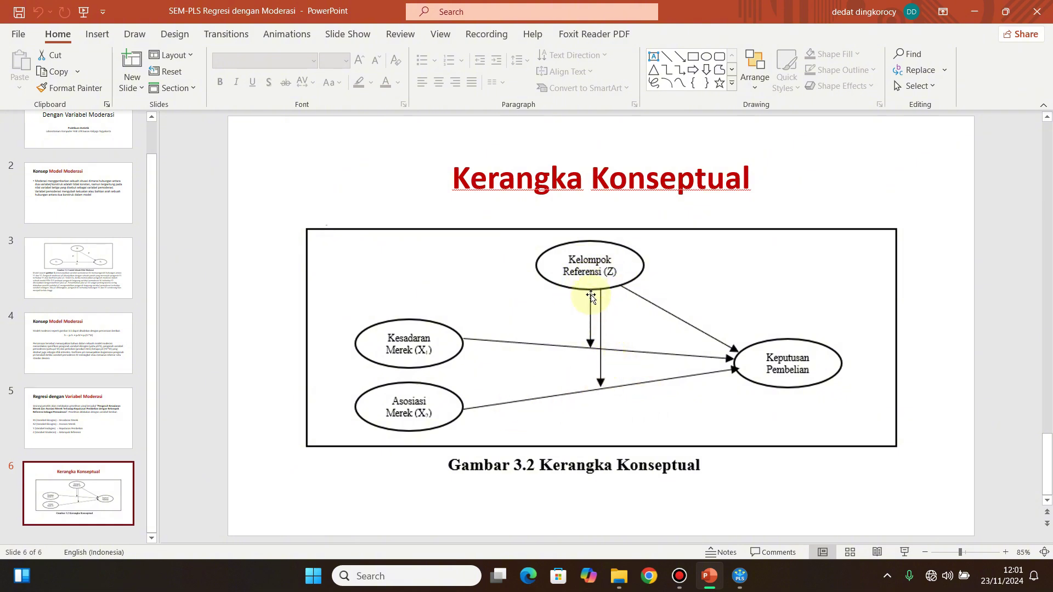
left_click(739, 576)
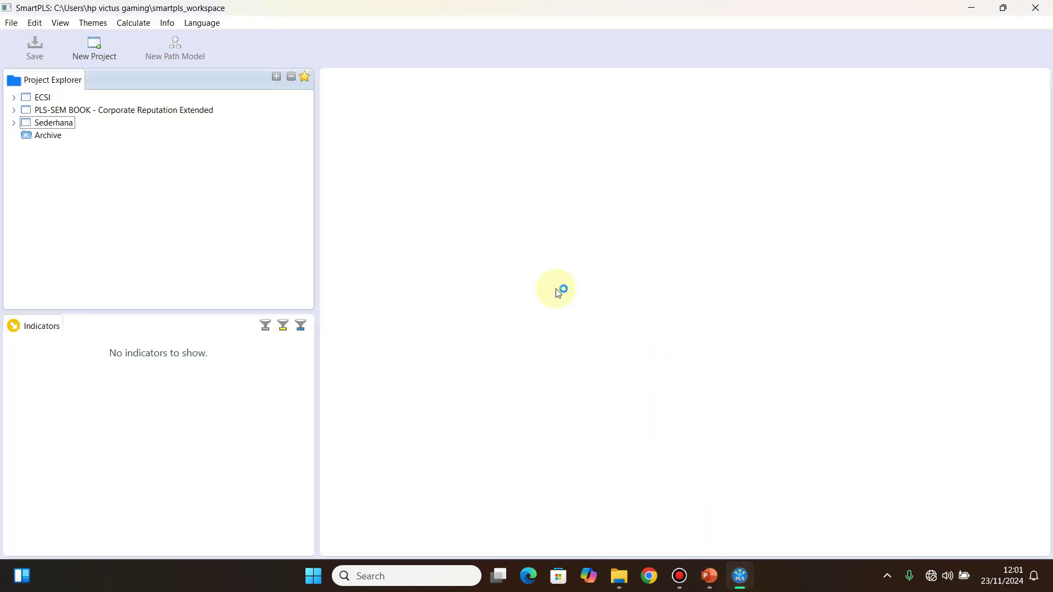
Create a new project named Moderasi.
left_click(96, 57)
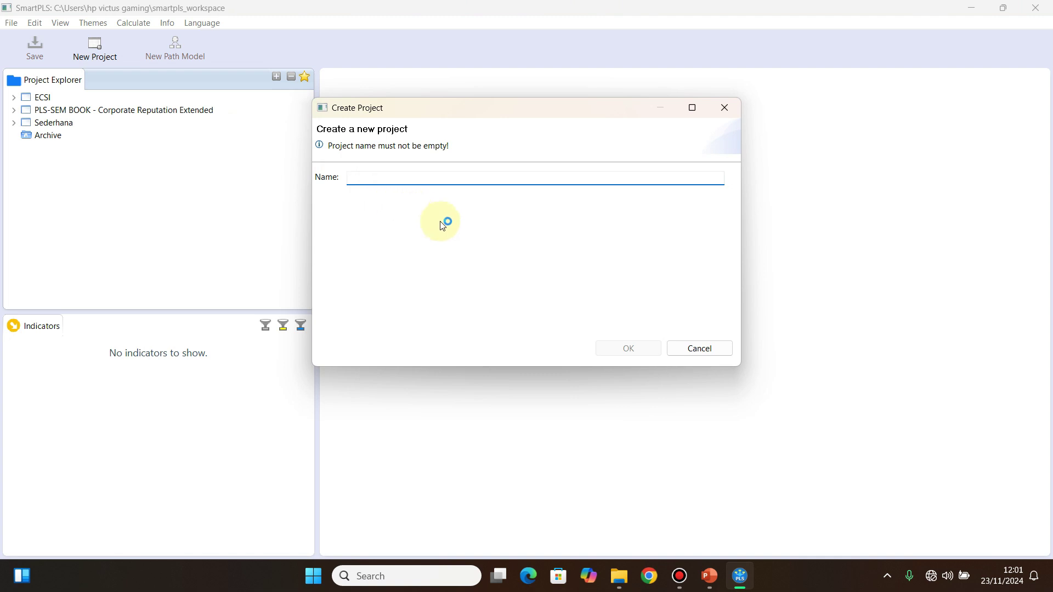
type("Moderasi")
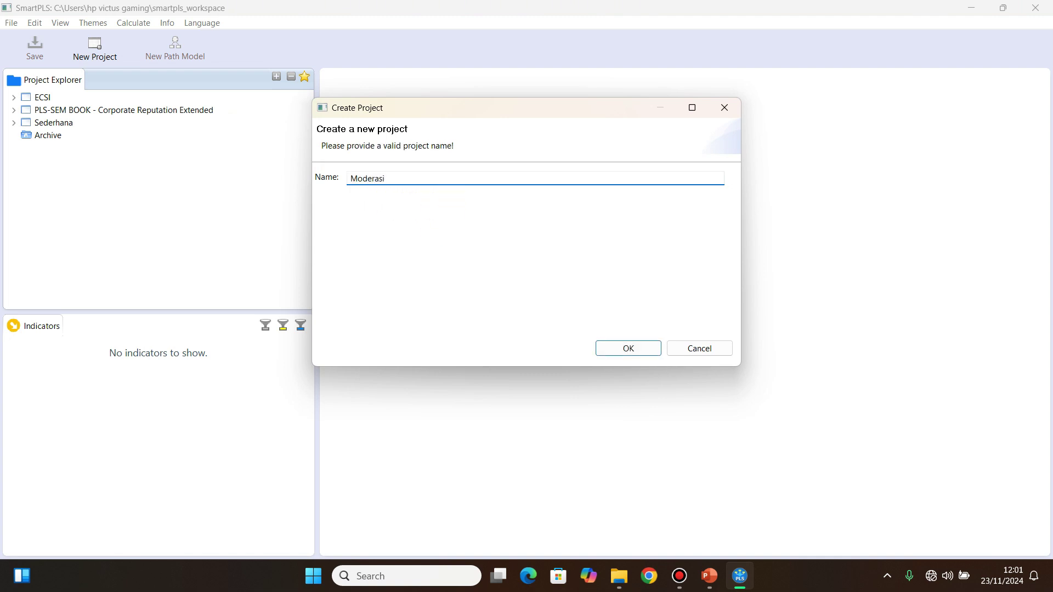
left_click(628, 349)
Import the data file Data Regresi 400 sample into the Moderasi project.
left_click(103, 122)
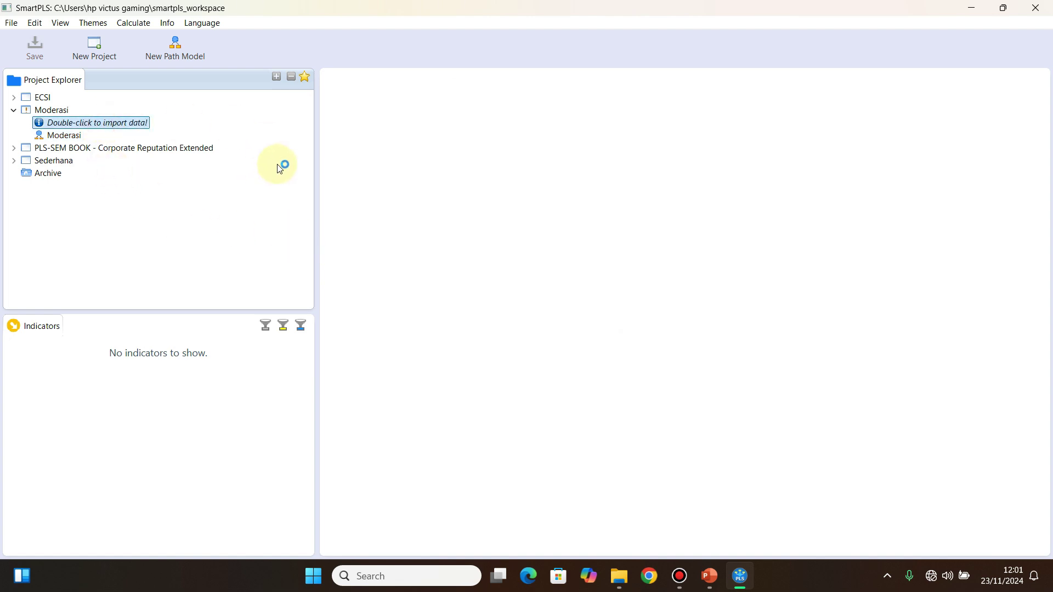
double_click(119, 122)
double_click(514, 213)
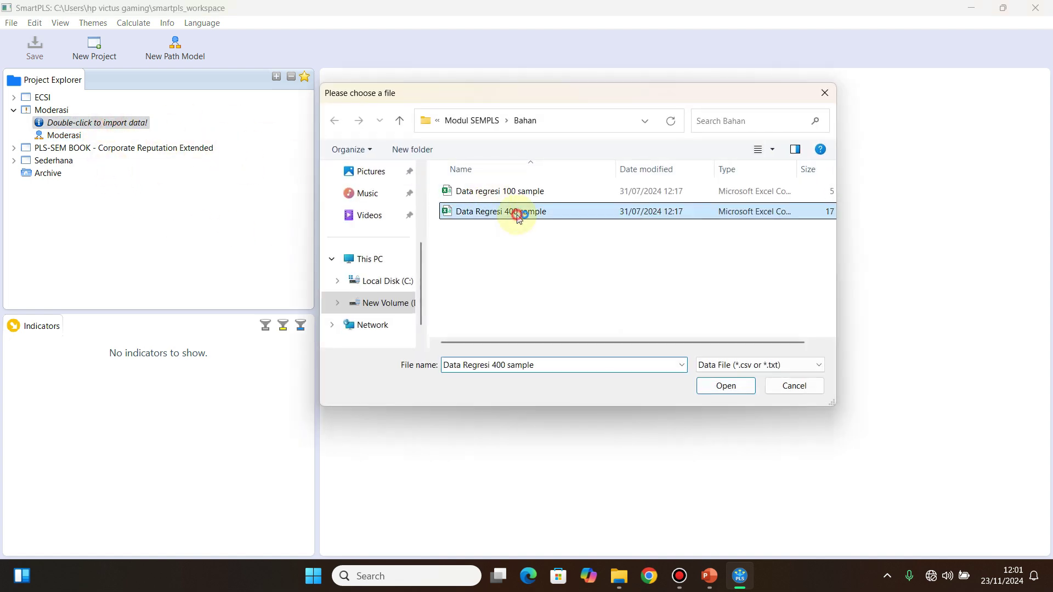
left_click(629, 351)
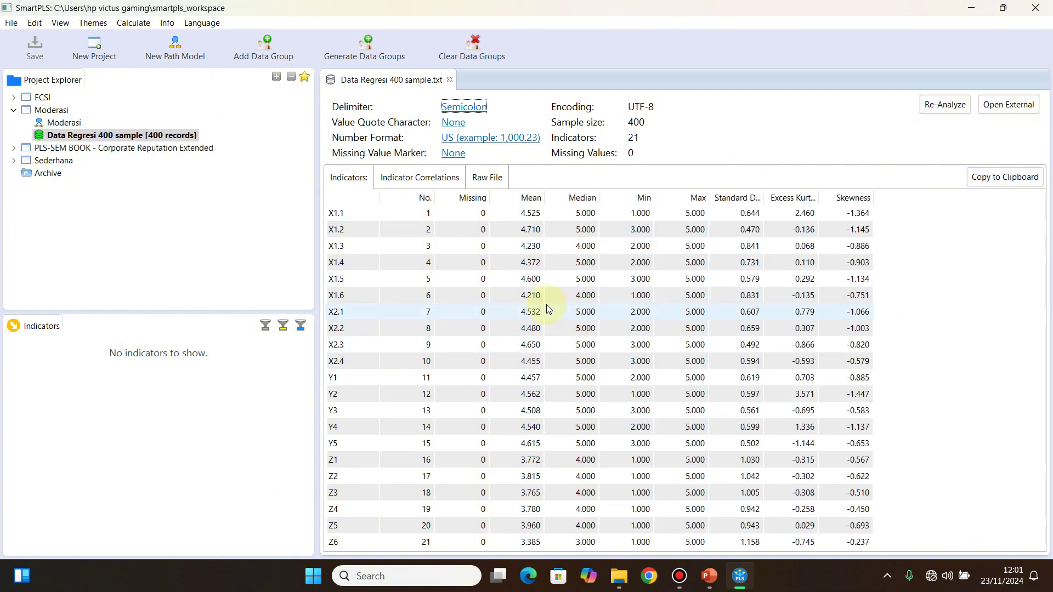
Open the Moderasi path model and place four latent variables on the empty canvas.
double_click(62, 122)
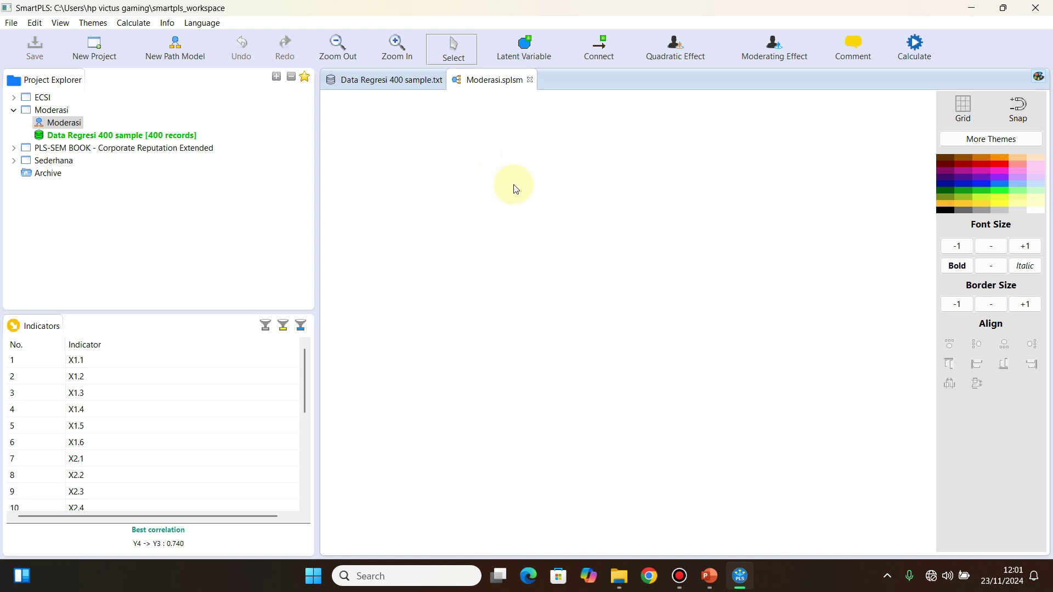
left_click(531, 50)
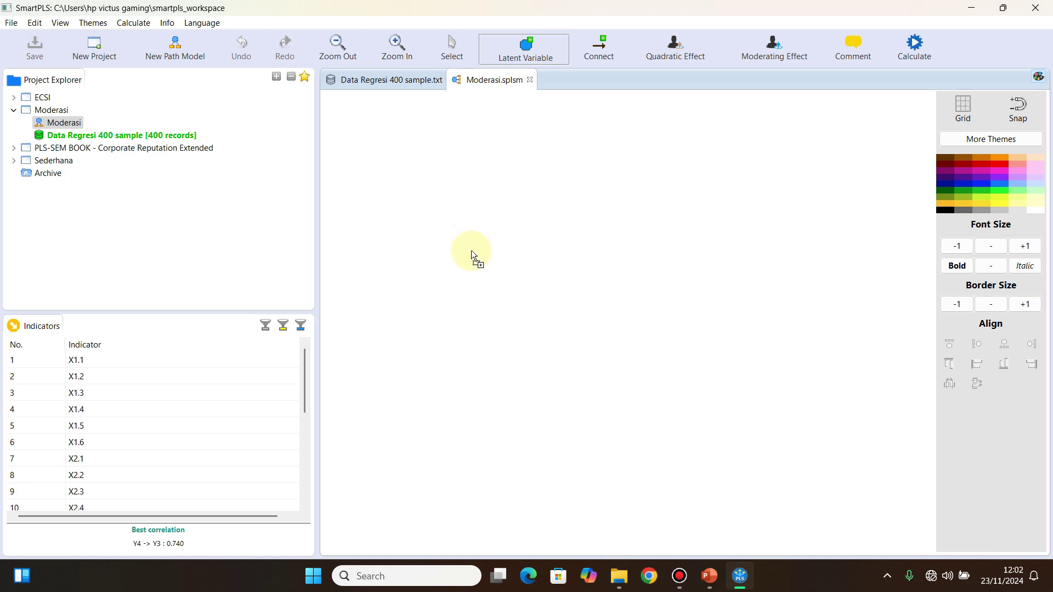
left_click(448, 226)
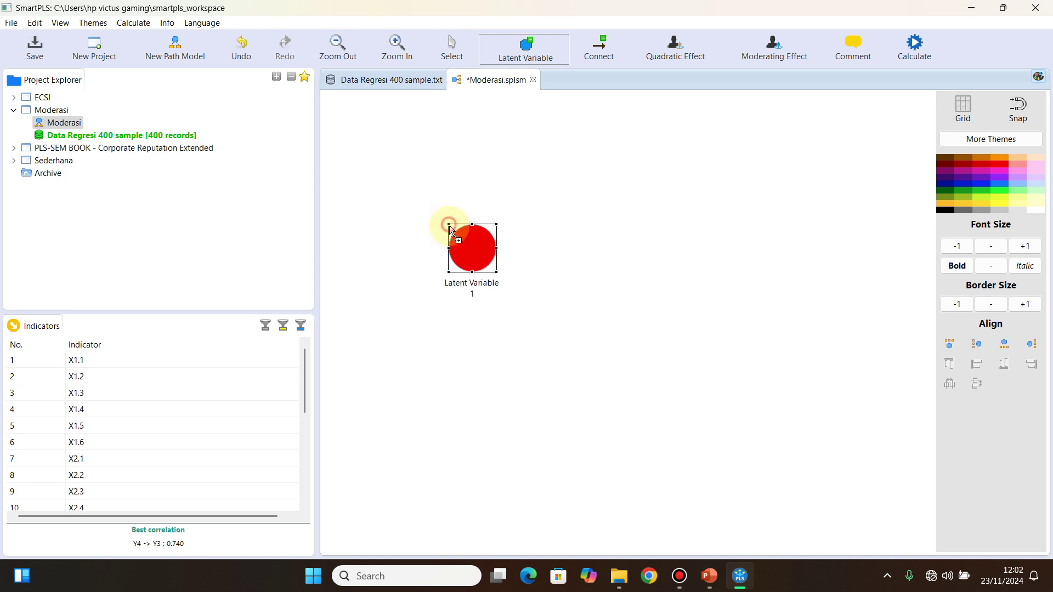
left_click(470, 354)
left_click(620, 208)
left_click(766, 327)
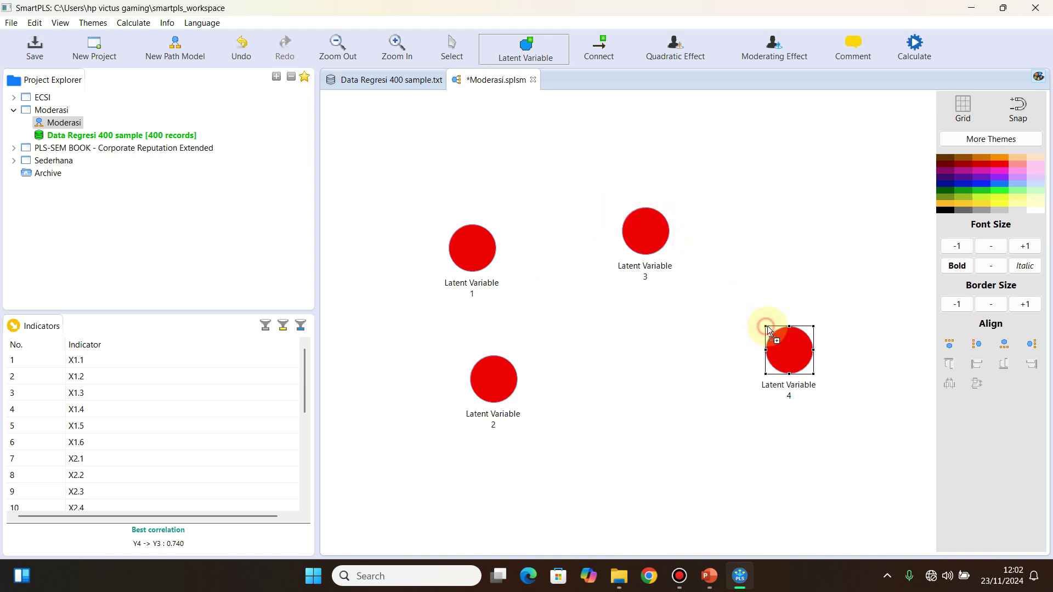
Arrange the latent variables with 1 above 2 on one side, 3 higher up in the middle and 4 on the opposite side.
left_click(447, 48)
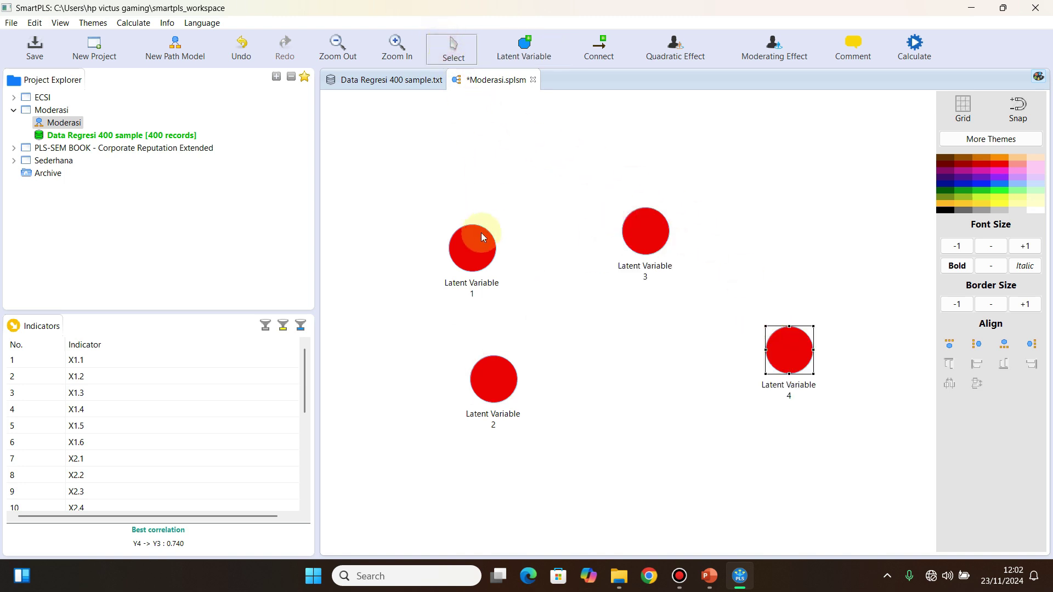
left_click_drag(472, 242, 470, 226)
left_click(491, 367)
left_click_drag(490, 369, 476, 358)
left_click_drag(655, 233, 644, 189)
left_click_drag(787, 352, 751, 301)
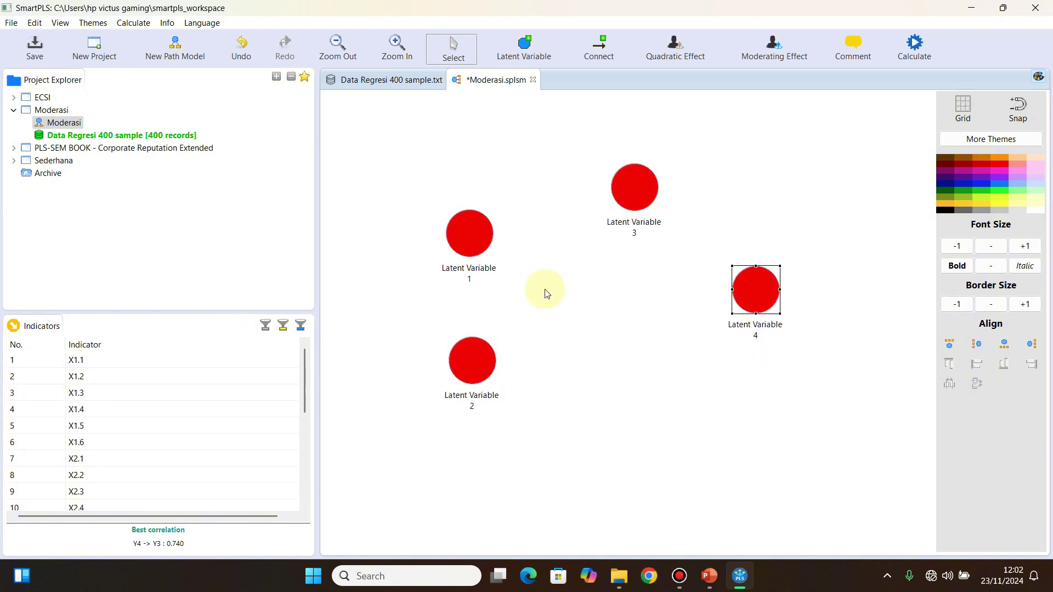
left_click(634, 190)
left_click_drag(634, 190, 635, 192)
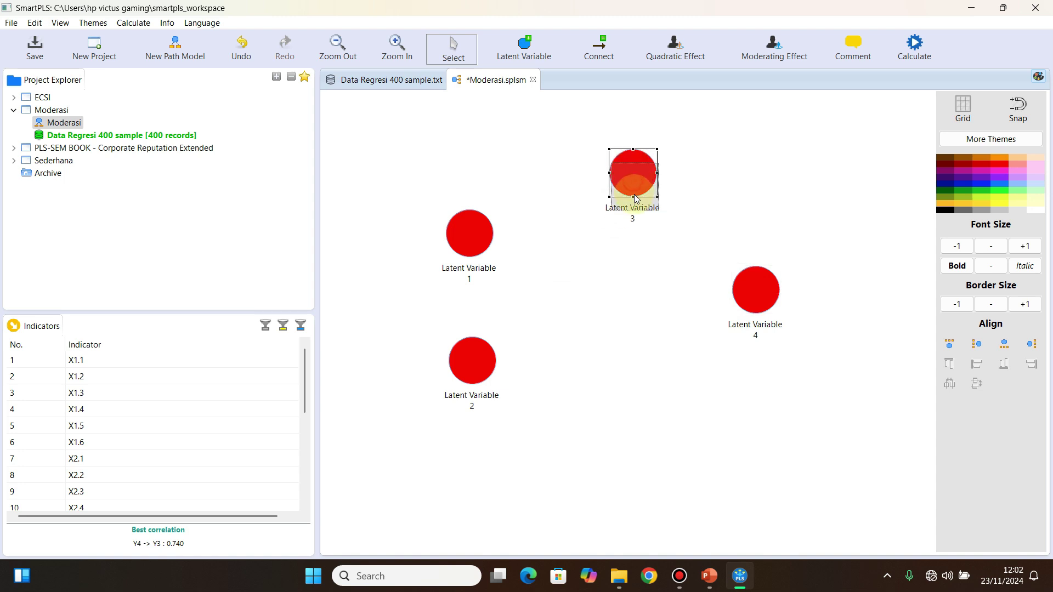
left_click_drag(473, 386, 487, 407)
left_click_drag(484, 219, 494, 274)
left_click(484, 383)
left_click_drag(484, 383, 483, 405)
left_click_drag(759, 311, 765, 362)
left_click(639, 189)
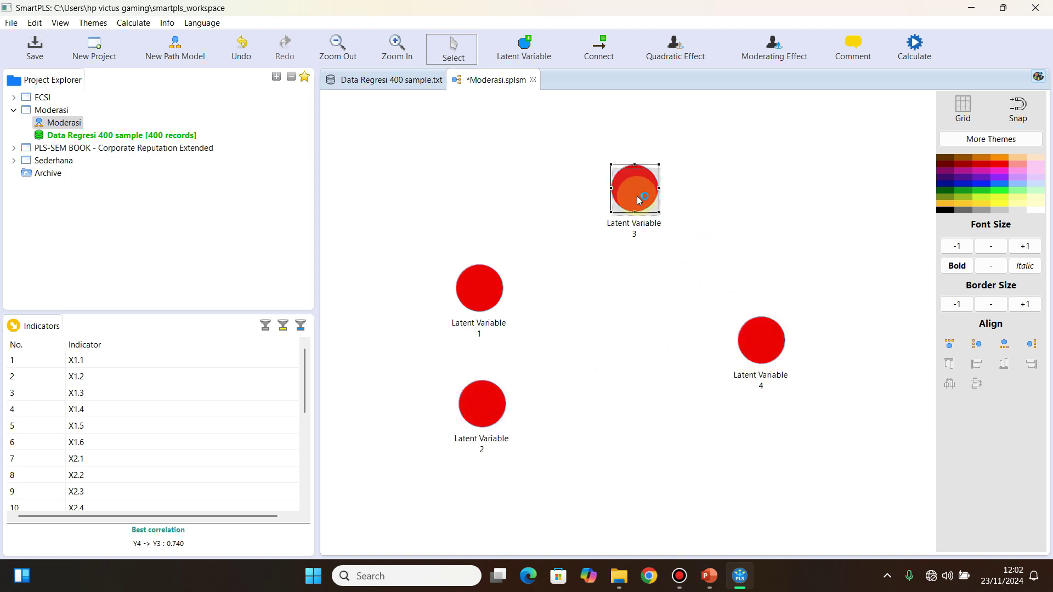
left_click_drag(640, 200, 642, 204)
left_click_drag(751, 343, 776, 341)
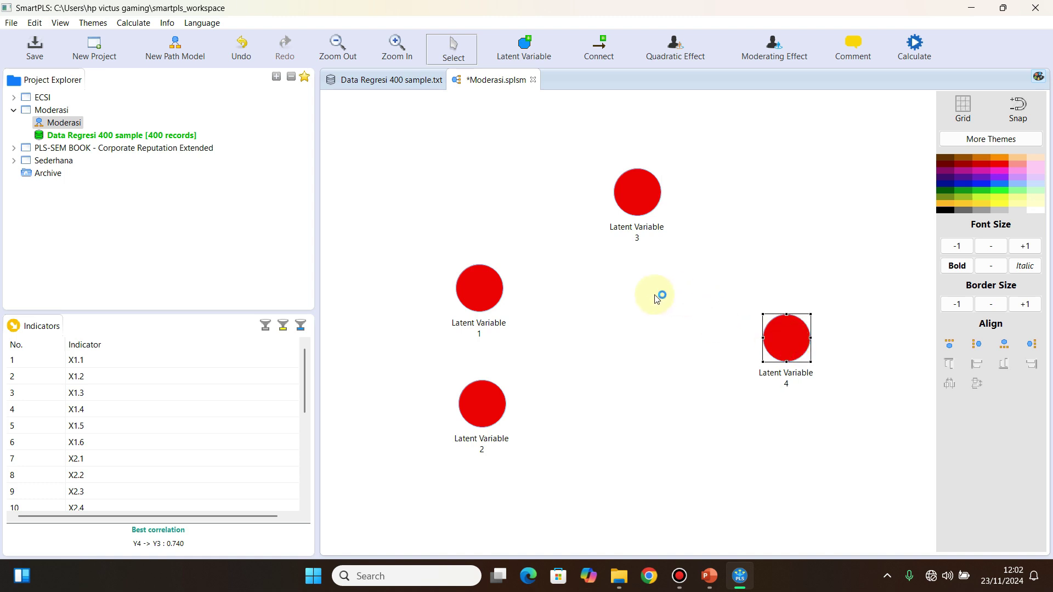
Rename Latent Variable 1 as X1.
left_click(477, 291)
right_click(476, 290)
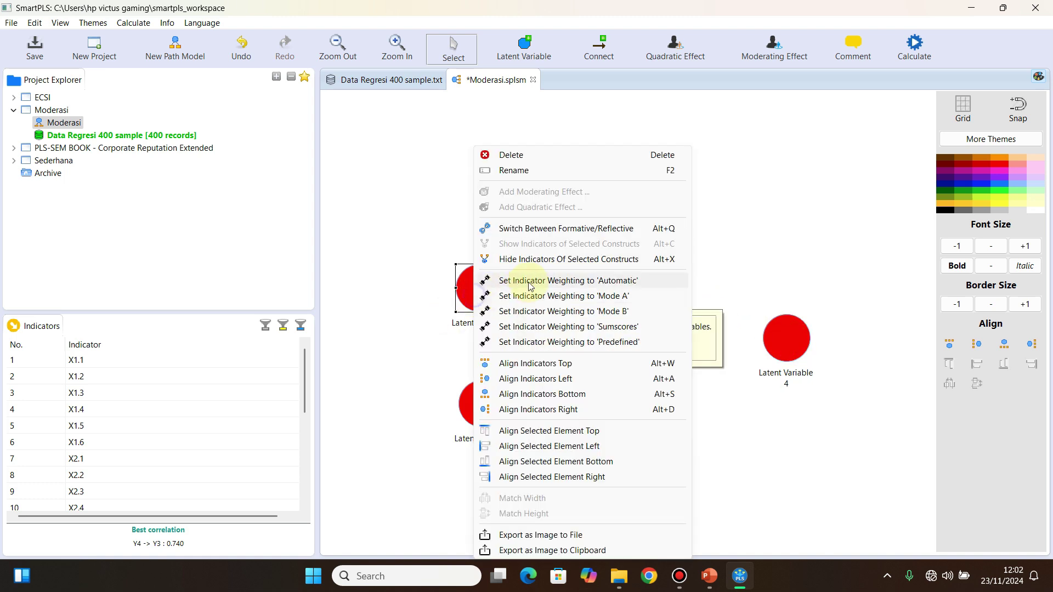
left_click(573, 170)
type("X")
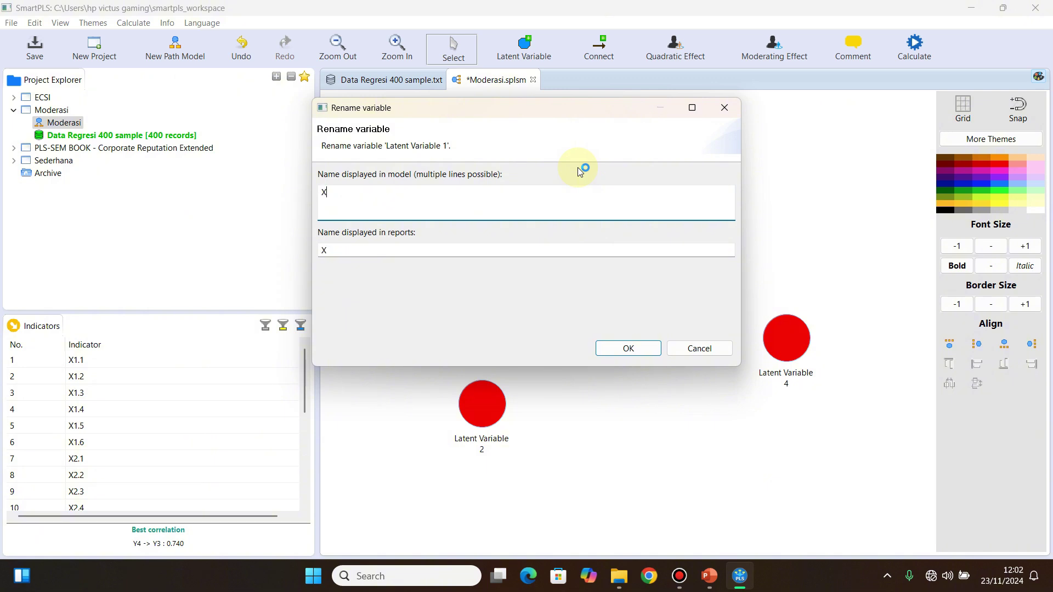
type("1")
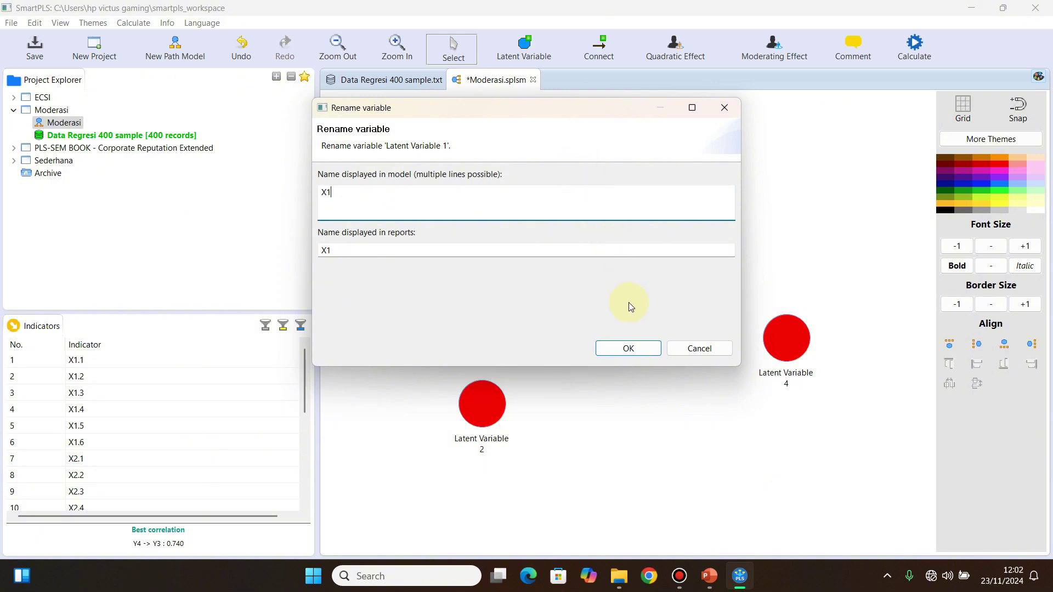
left_click(631, 349)
Rename Latent Variable 2 as X2.
left_click(476, 410)
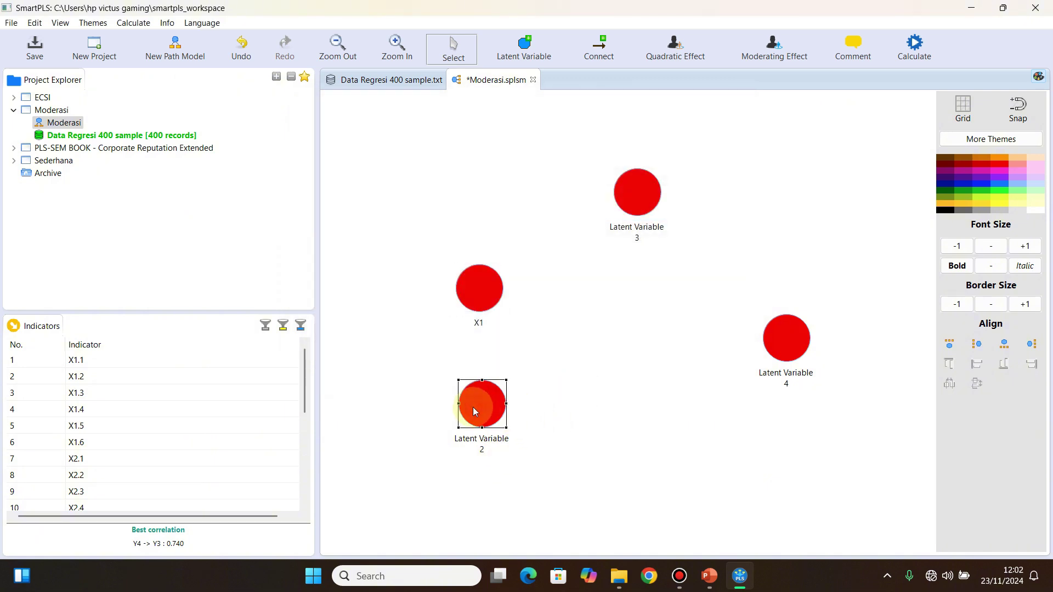
left_click_drag(484, 414, 481, 413)
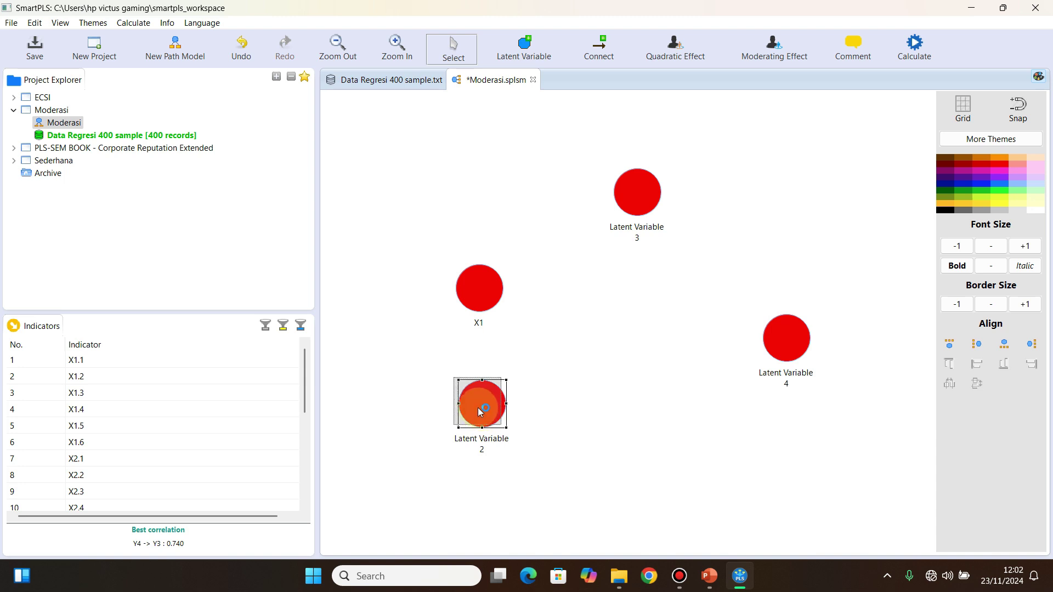
right_click(479, 411)
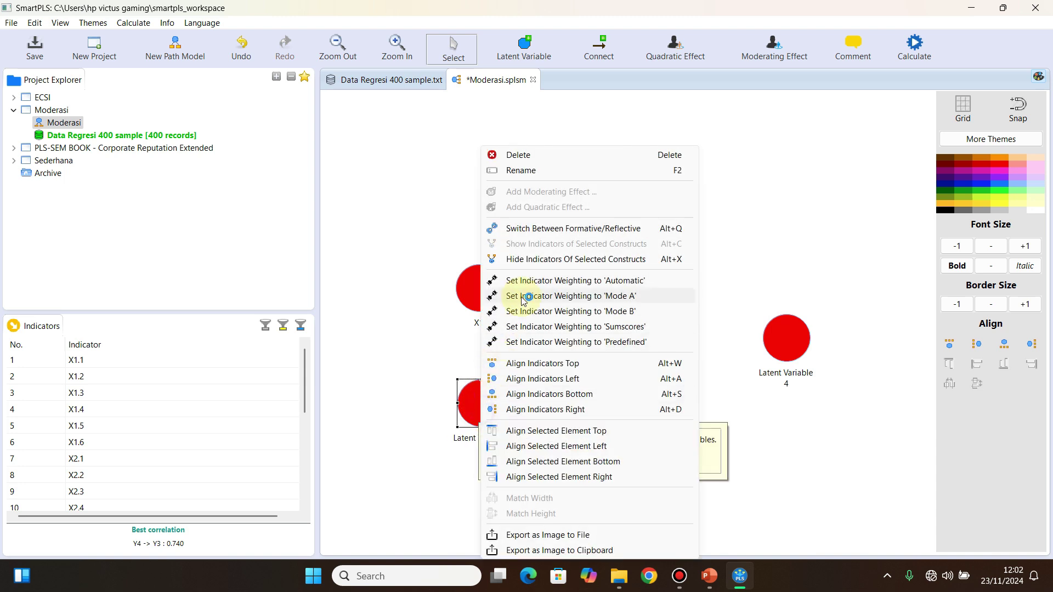
left_click(543, 169)
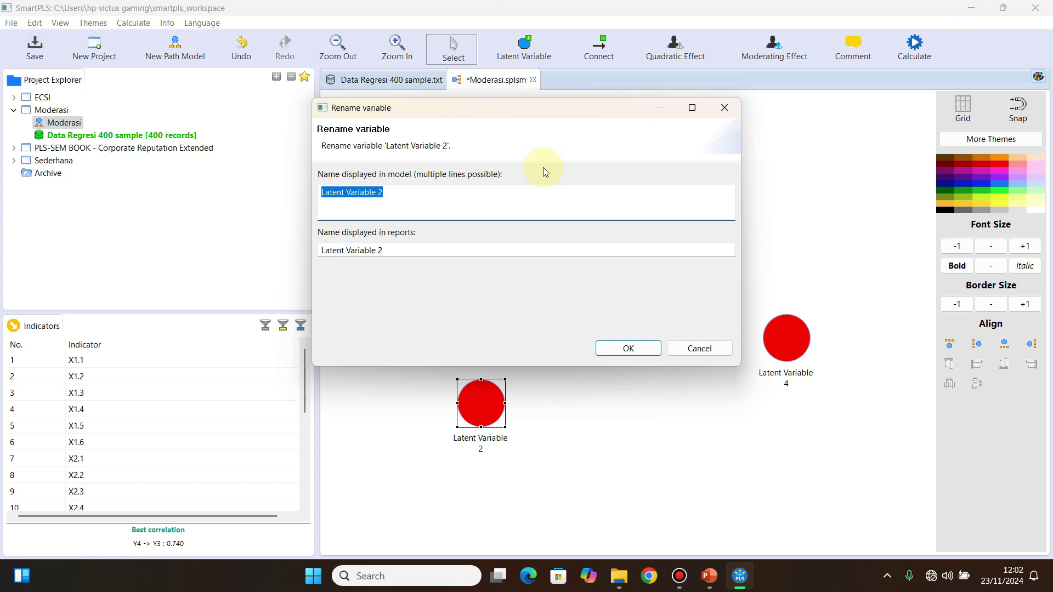
type("X2")
left_click(628, 348)
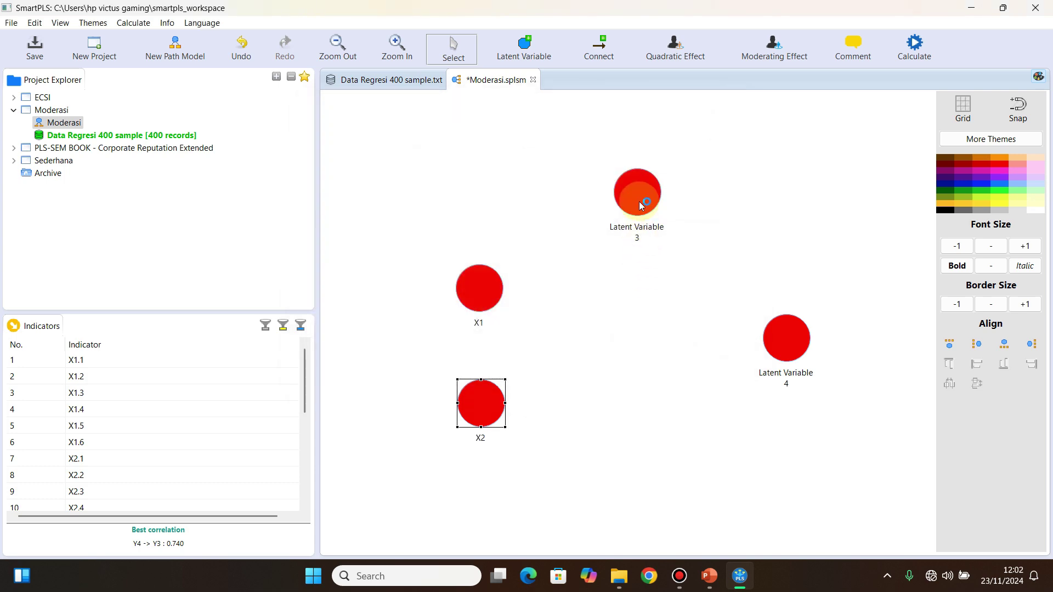
Rename Latent Variable 3 as Z and Latent Variable 4 as Y.
right_click(640, 204)
left_click(688, 170)
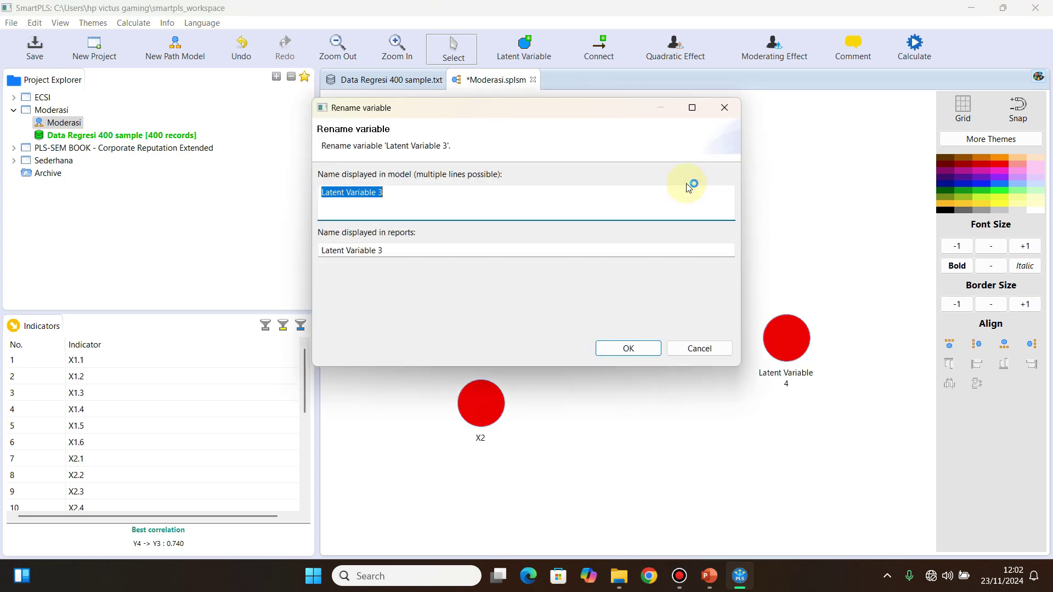
type("Z")
left_click(628, 348)
right_click(784, 337)
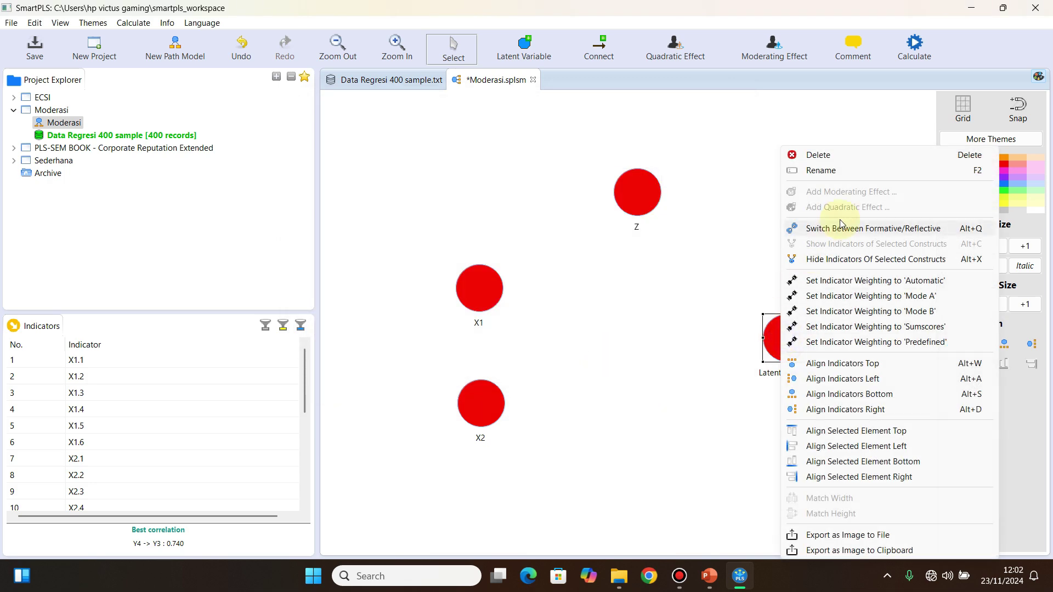
left_click(864, 176)
type("Y")
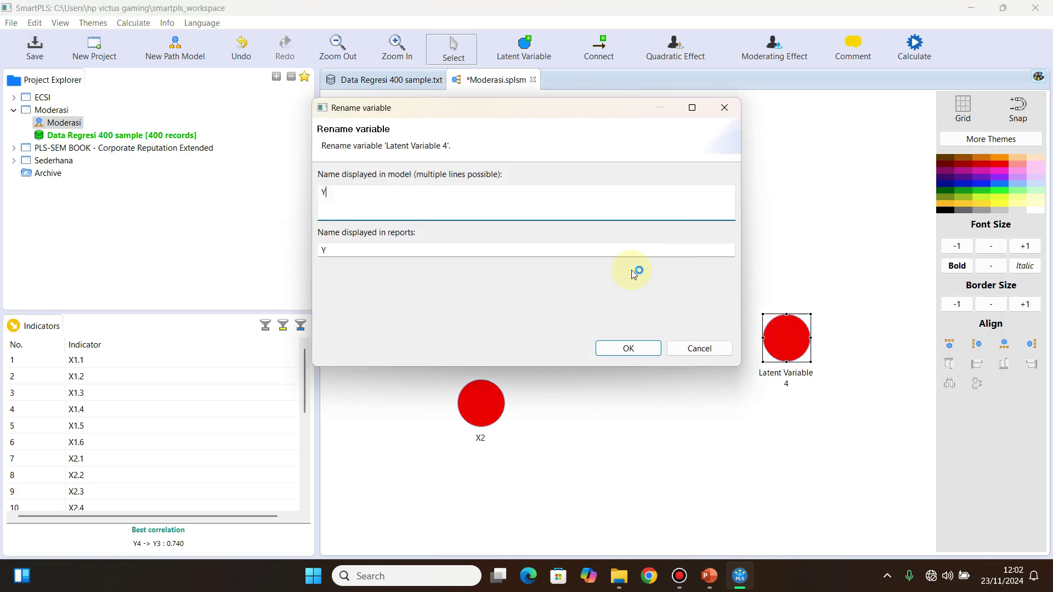
left_click(608, 352)
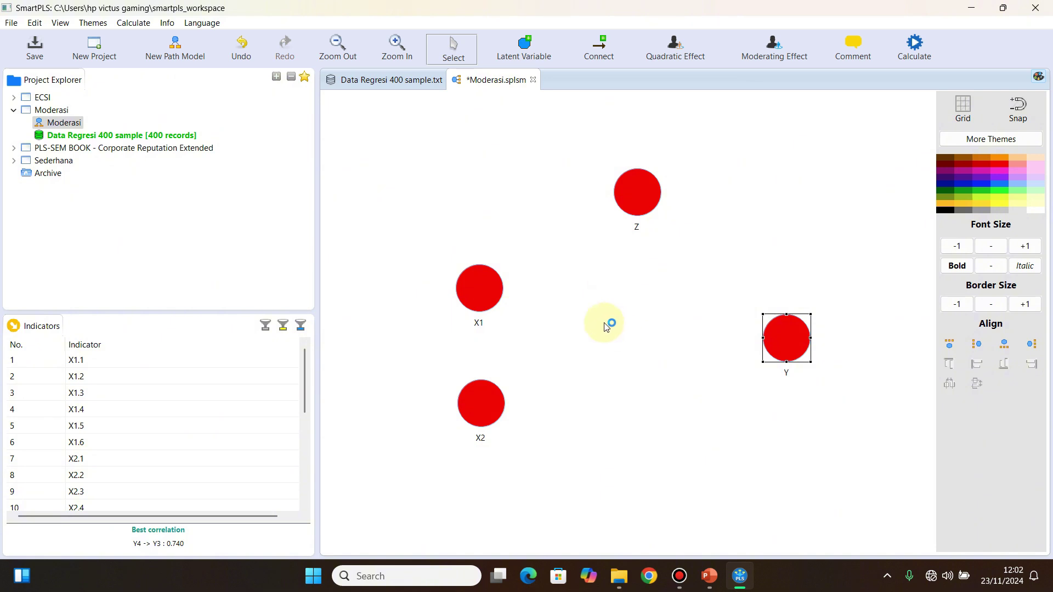
Assign indicators X1.1 to X1.6 to the X1 construct and X2.1 to X2.4 to the X2 construct.
left_click(151, 363)
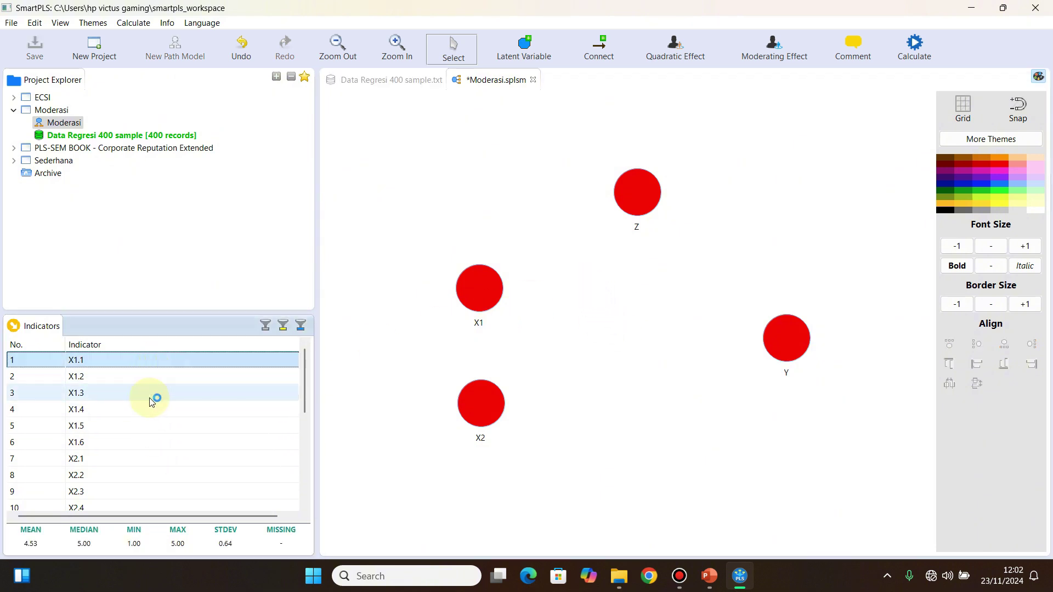
left_click(157, 442, "shift")
left_click_drag(155, 412, 481, 283)
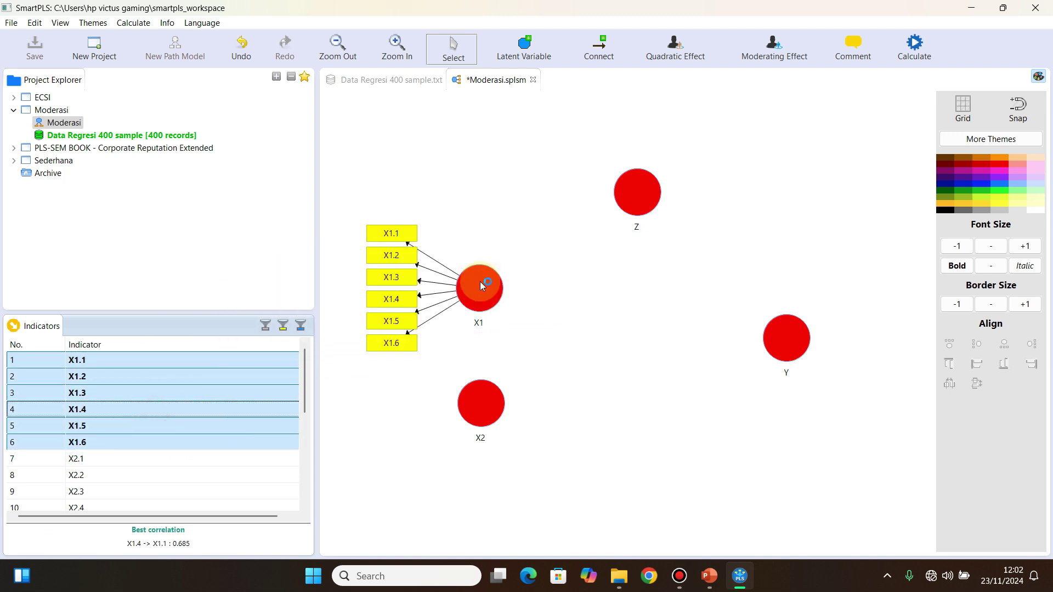
scroll(101, 455, "down", 1)
left_click(106, 458, "shift")
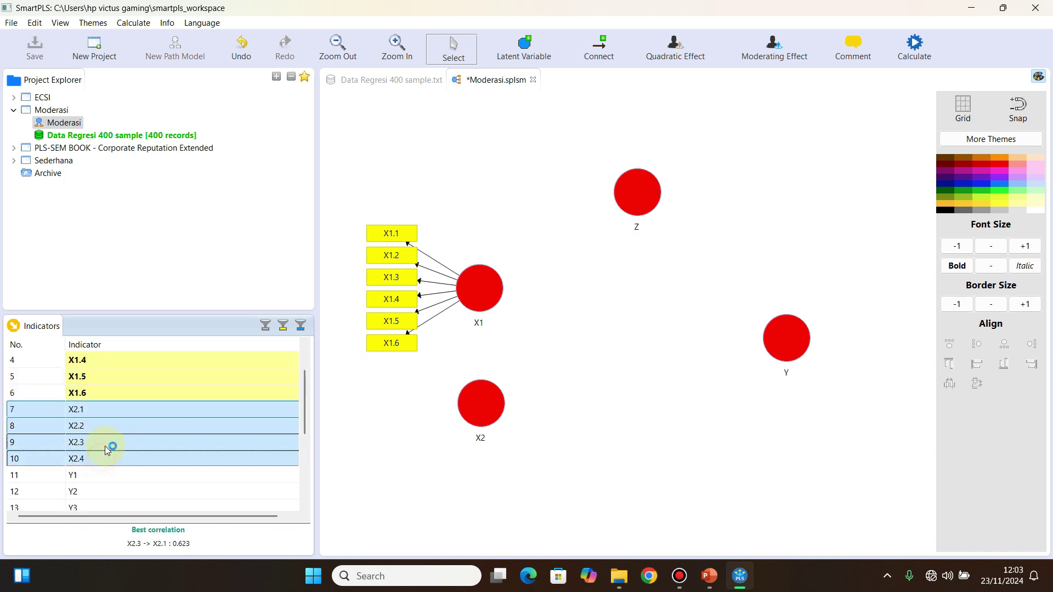
left_click_drag(110, 447, 481, 406)
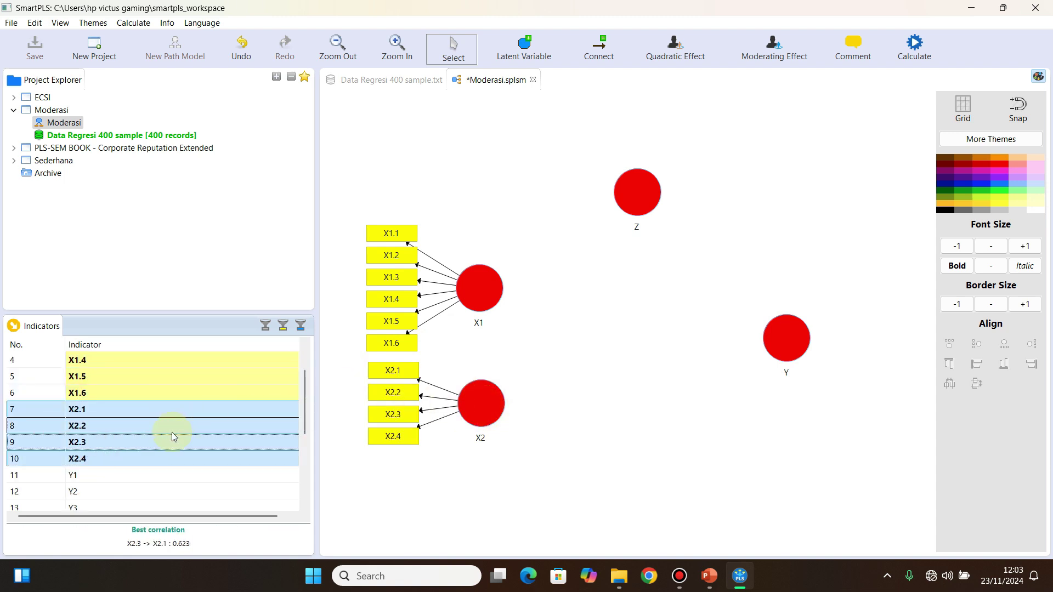
Assign indicators Y1 to Y5 to the Y construct and Z1 to Z6 to the Z construct.
scroll(169, 437, "down", 1)
left_click_drag(168, 435, 788, 339)
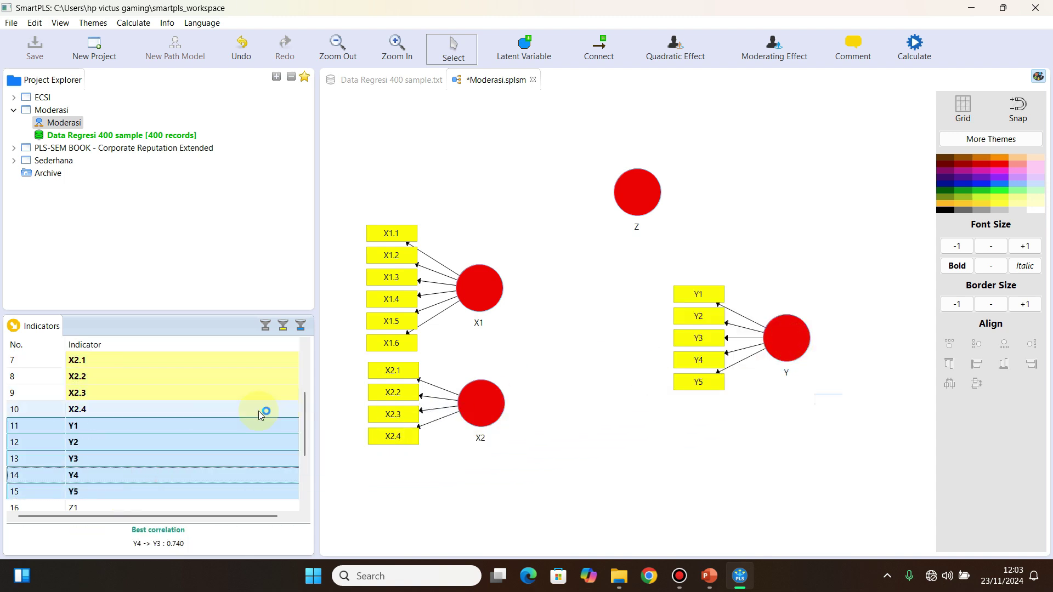
scroll(164, 434, "down", 1)
left_click(147, 457)
scroll(154, 453, "down", 1)
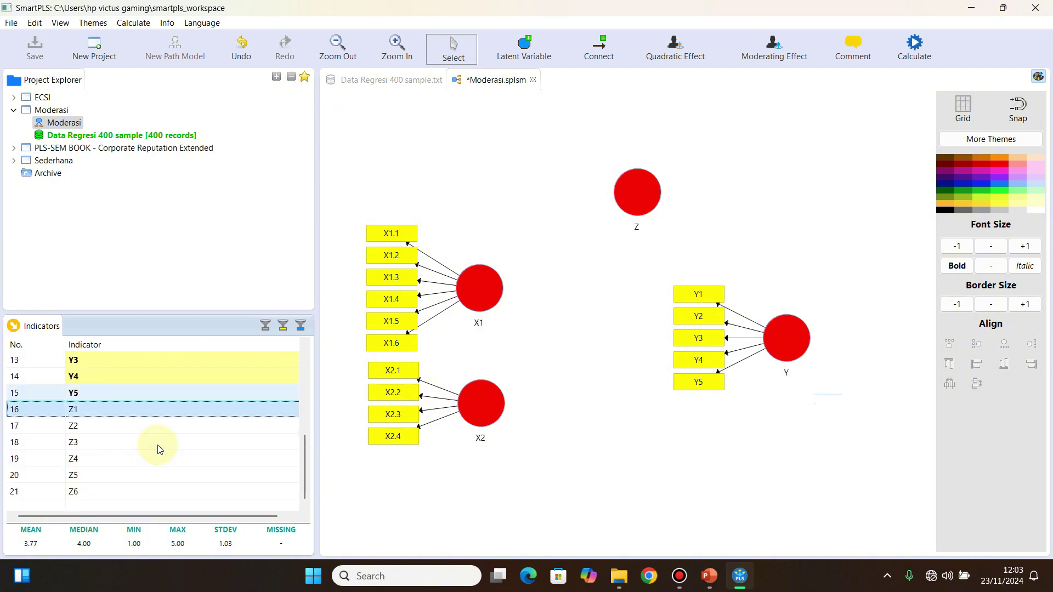
left_click(140, 494, "shift")
left_click_drag(160, 444, 640, 194)
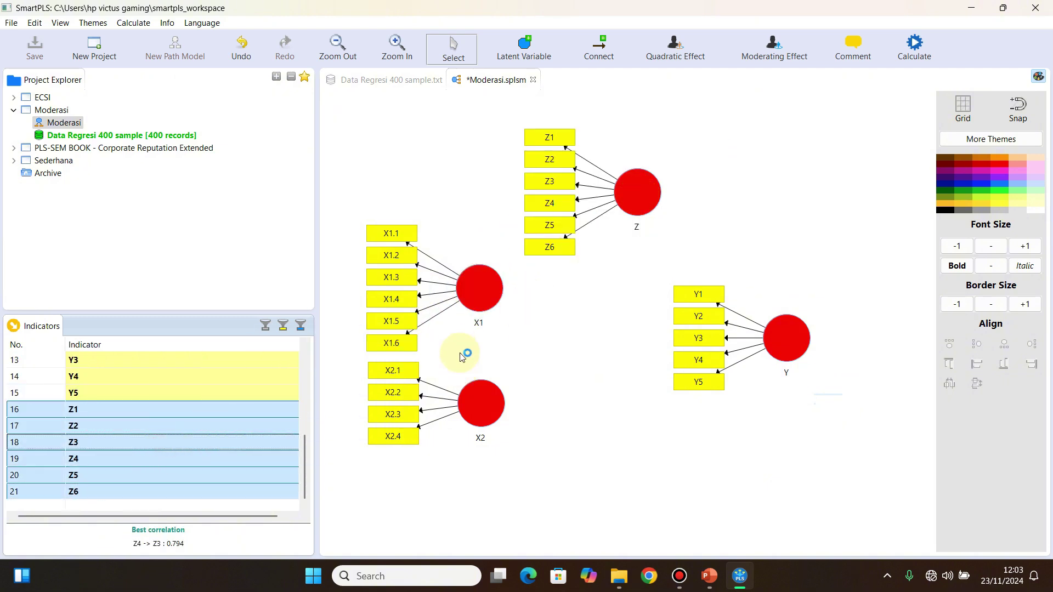
Line up the X2 construct beneath X1 and shift the Z construct closer to X1 horizontally.
left_click(489, 411)
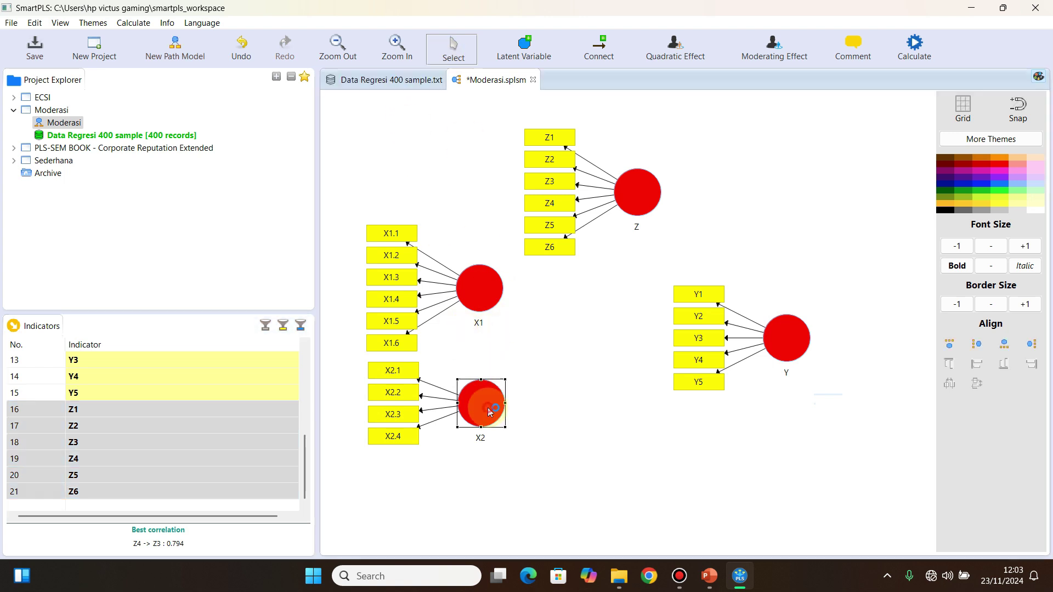
left_click_drag(487, 416, 485, 418)
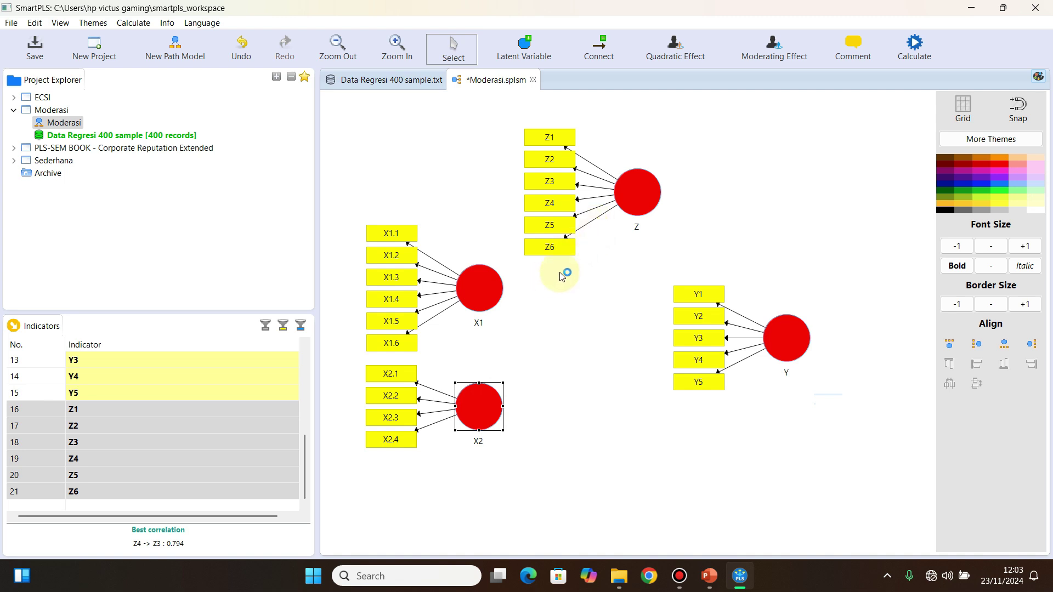
left_click(617, 182)
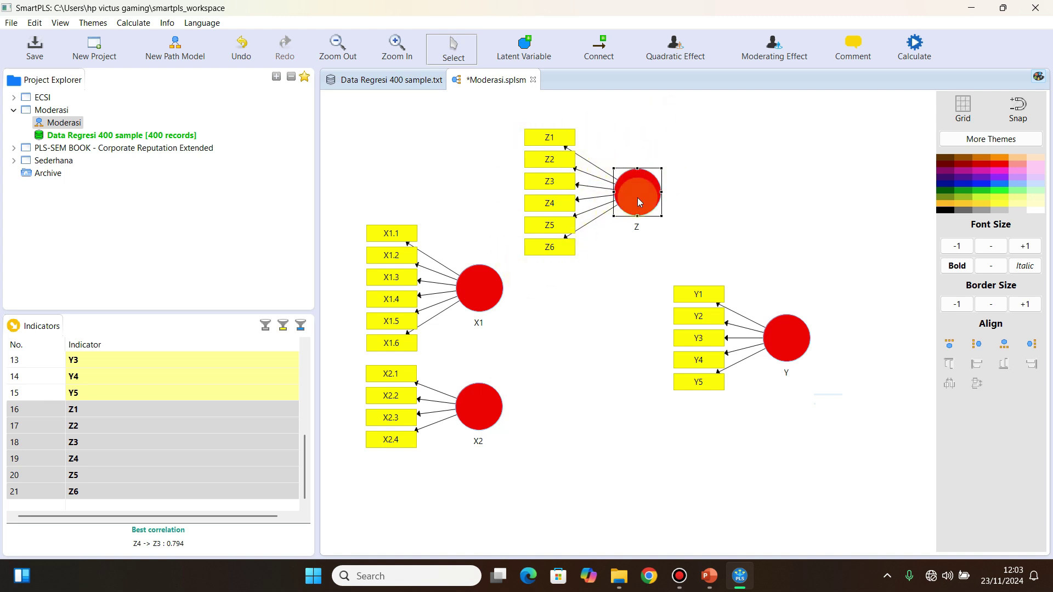
left_click_drag(640, 203, 608, 201)
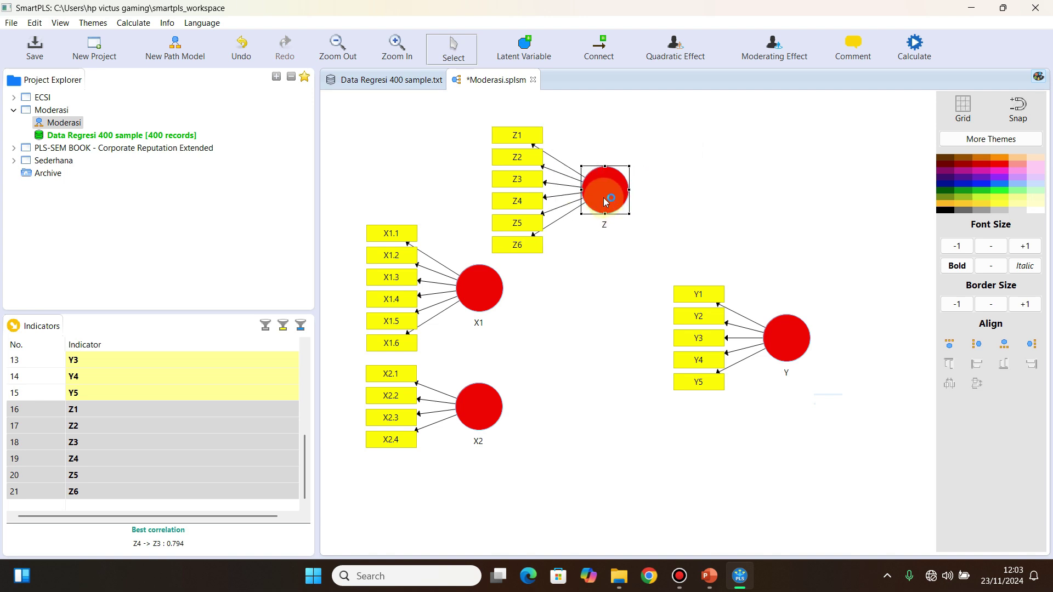
Align Z's indicators above its construct, lowering Z slightly, and align Y's indicators to the right of its construct.
right_click(604, 194)
left_click(707, 363)
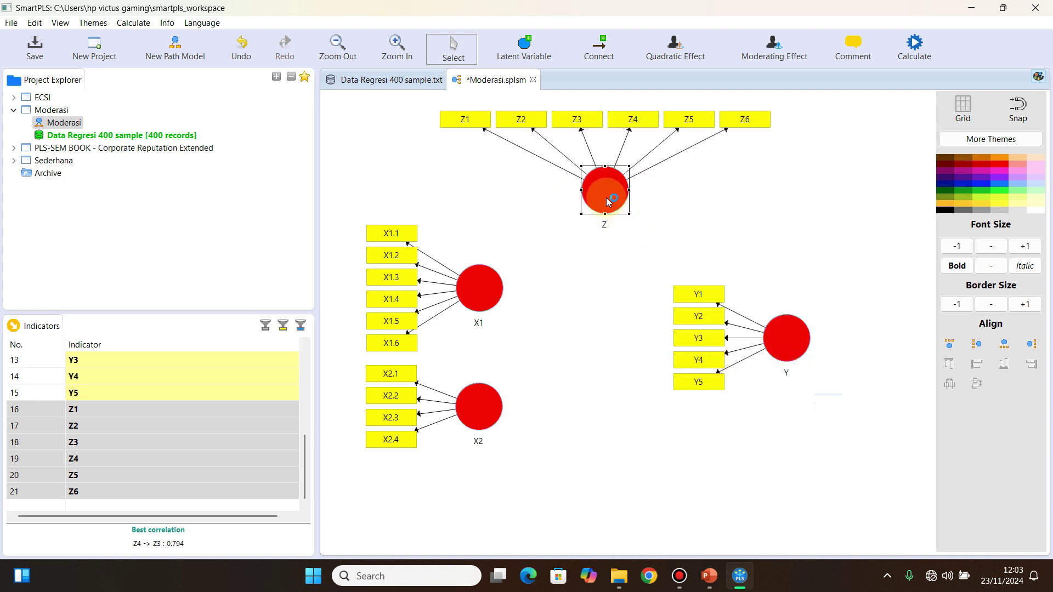
left_click_drag(596, 225, 593, 233)
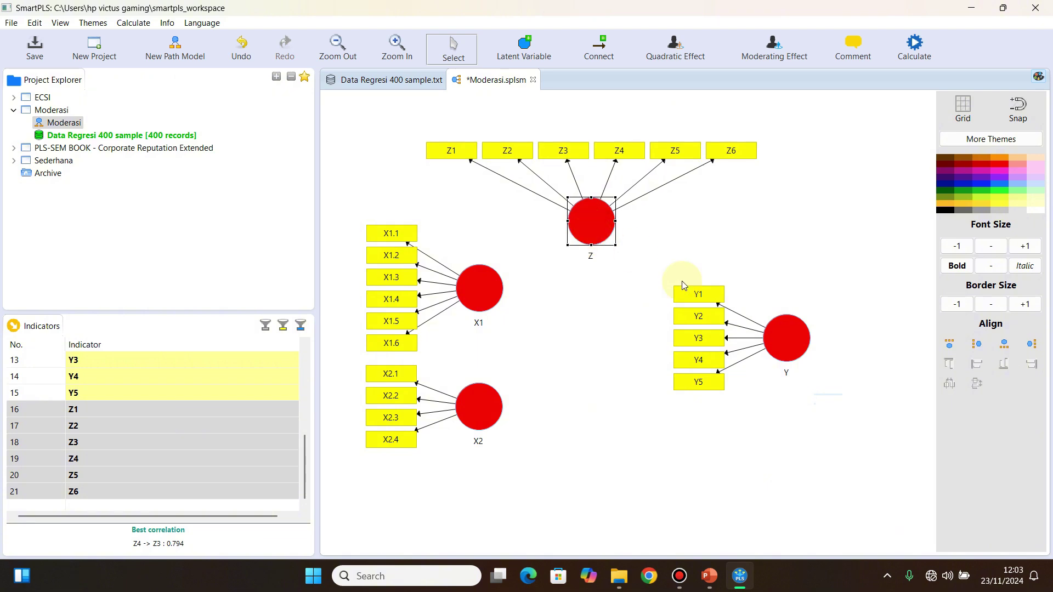
left_click(774, 350)
right_click(776, 347)
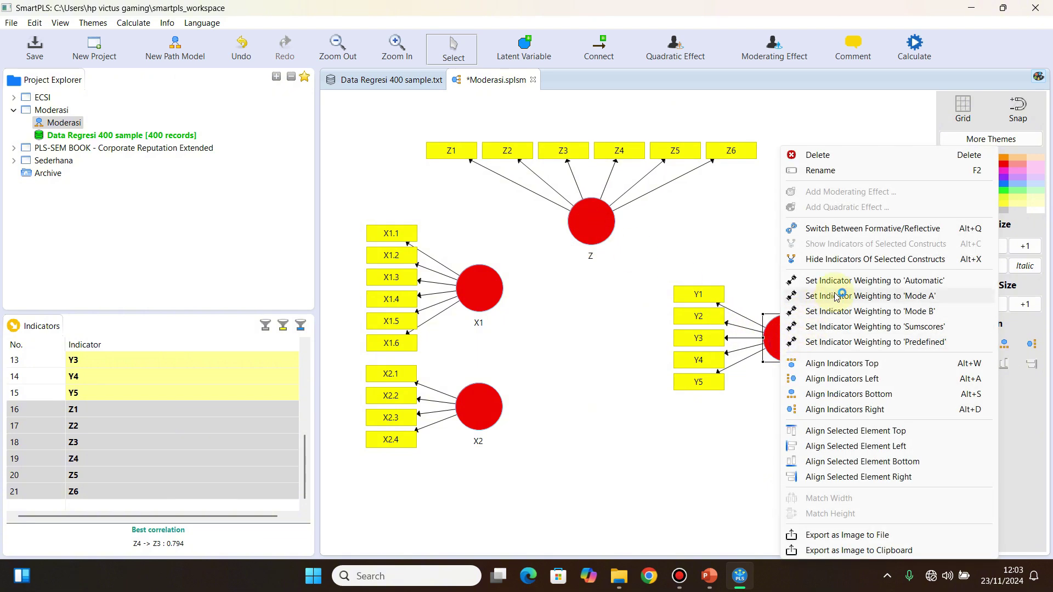
left_click(846, 411)
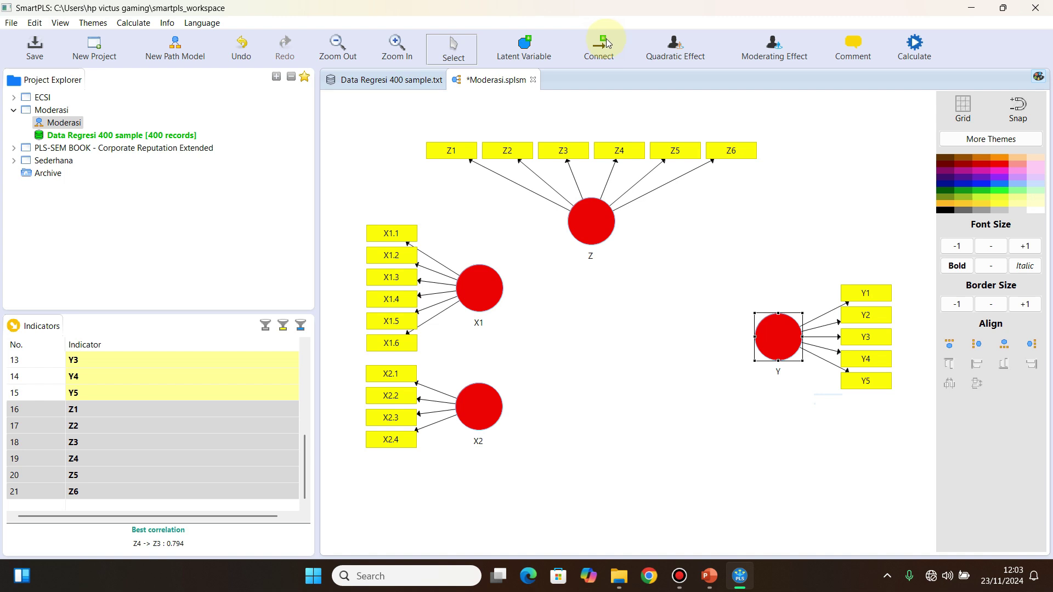
Connect the X1, X2 and Z constructs to Y with structural paths pointing at Y.
left_click(601, 57)
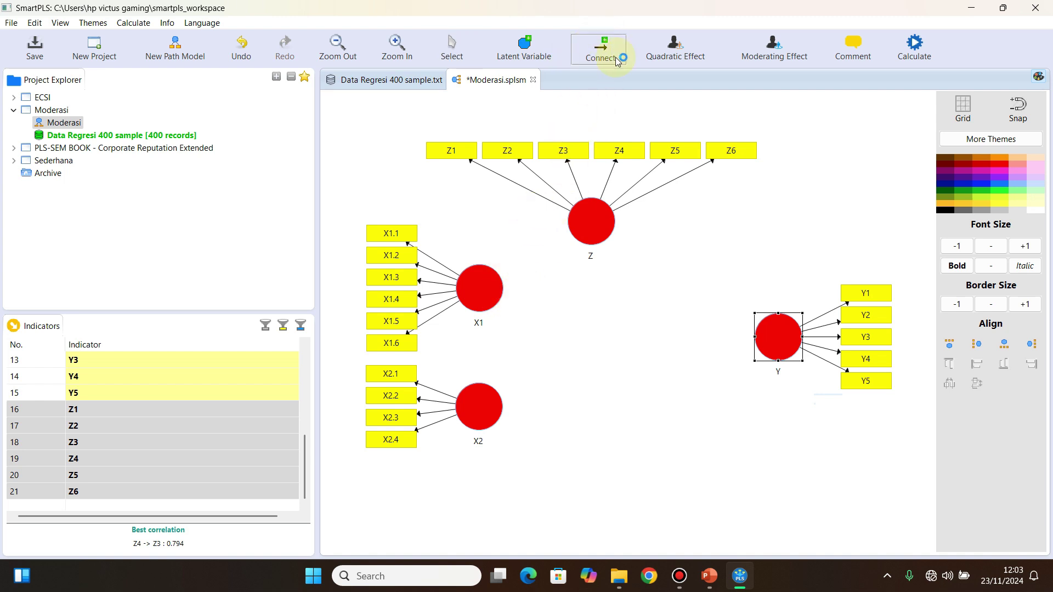
left_click(499, 297)
left_click(777, 337)
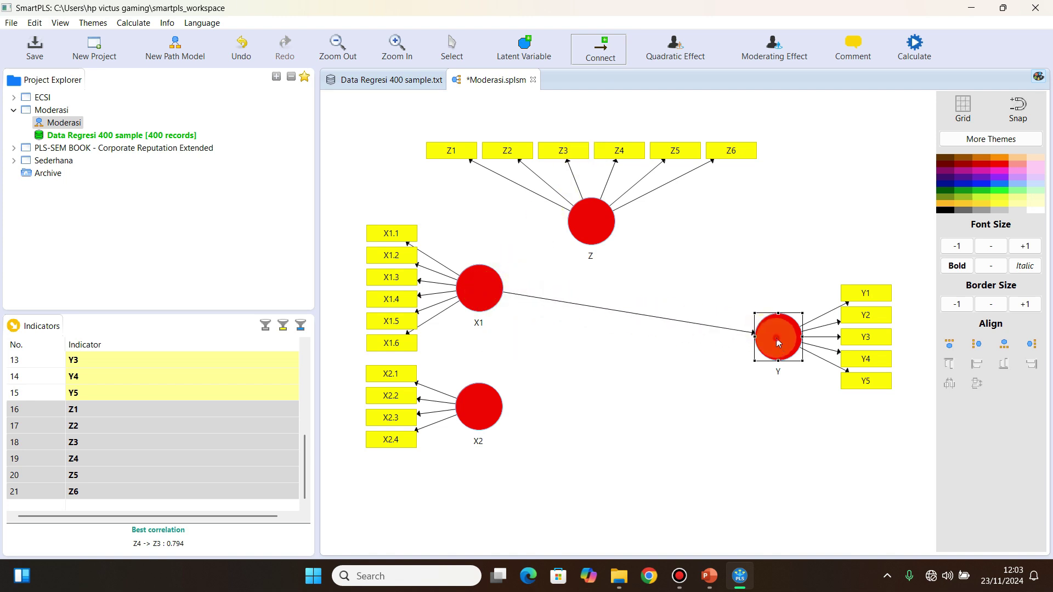
left_click(479, 413)
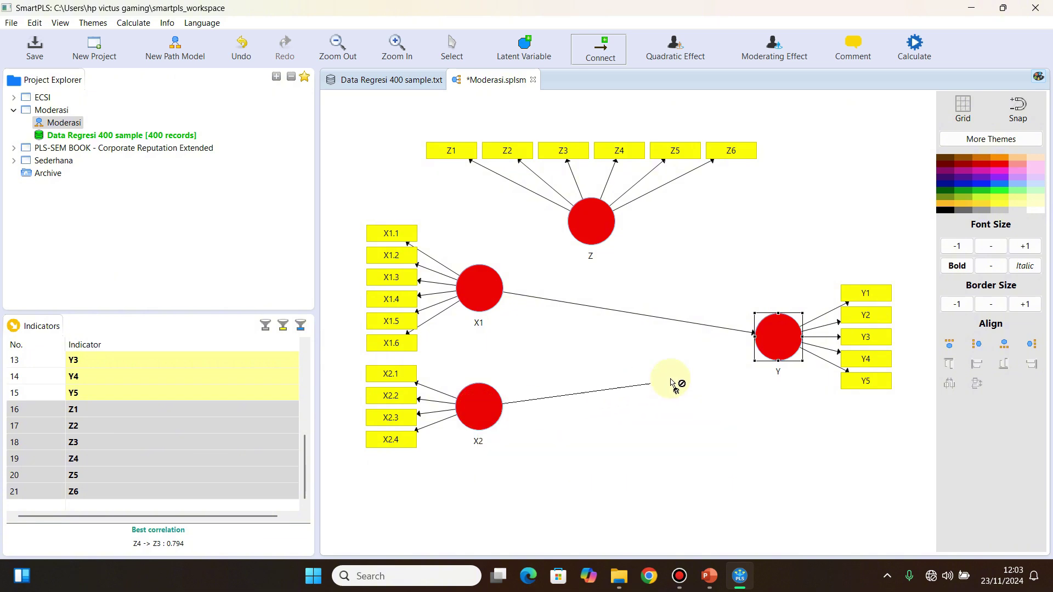
left_click(779, 346)
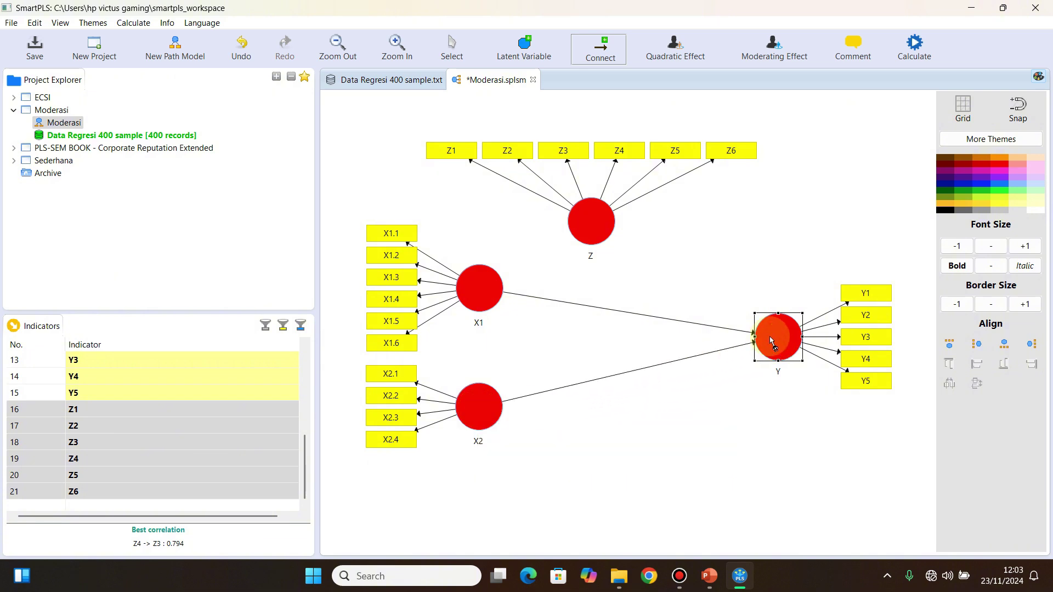
left_click(589, 224)
left_click(774, 342)
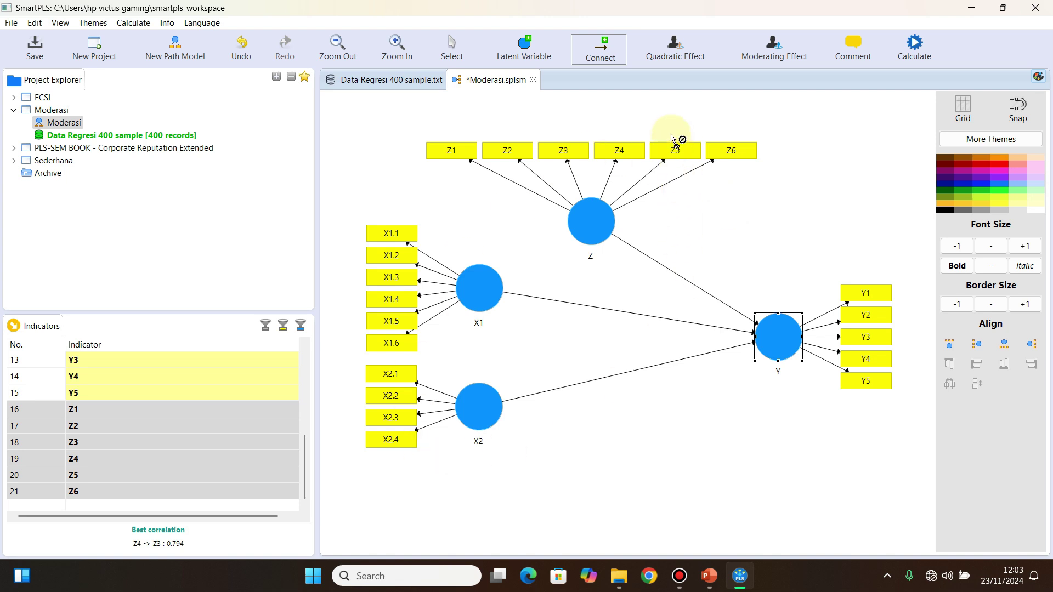
left_click(453, 50)
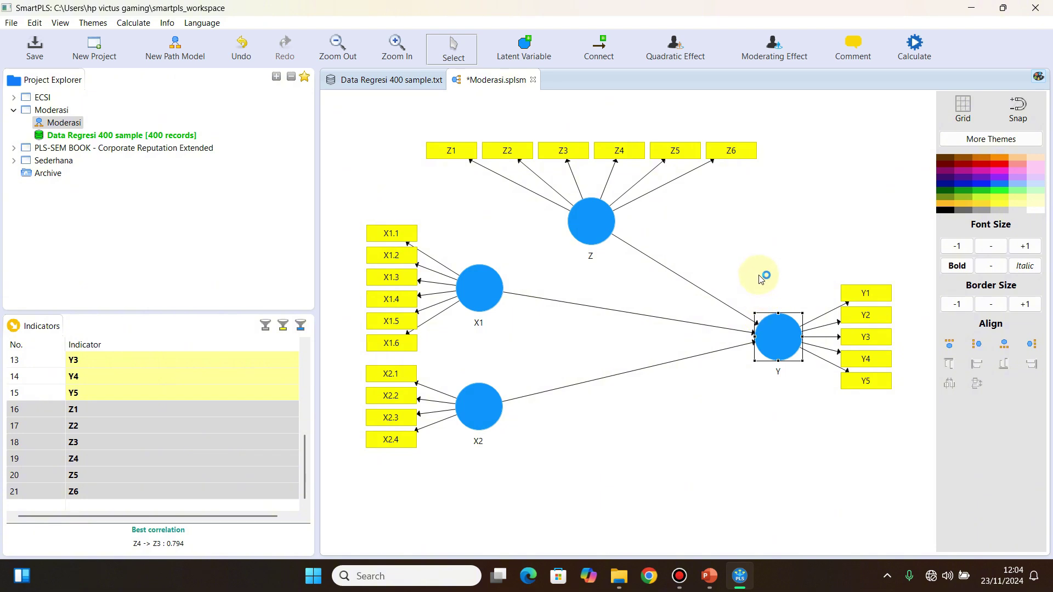
Add a moderating effect on Y with Z as moderator and X1 as independent variable, placing it below Y.
right_click(778, 338)
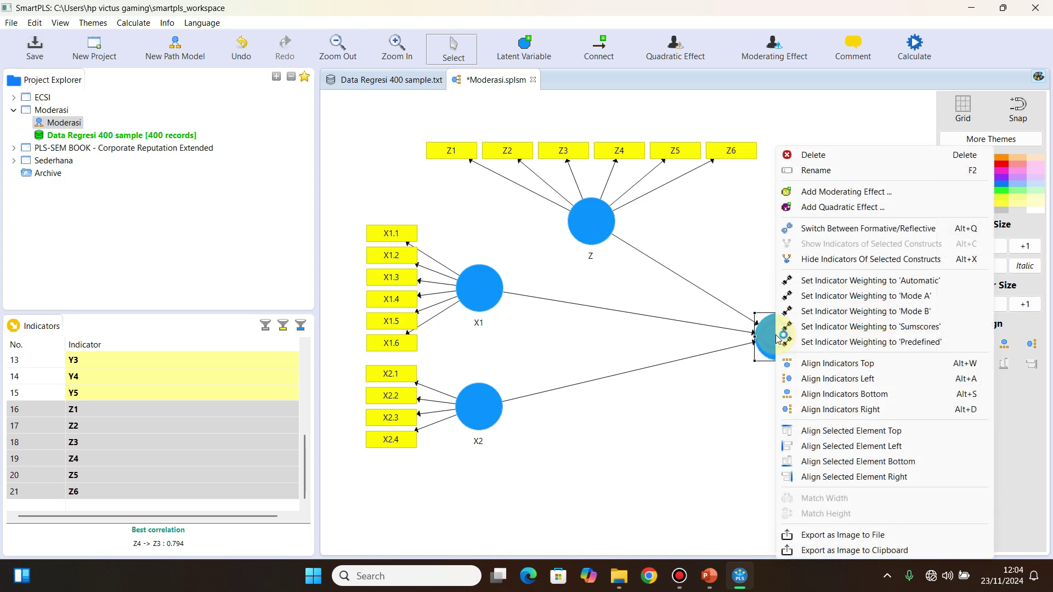
left_click(876, 193)
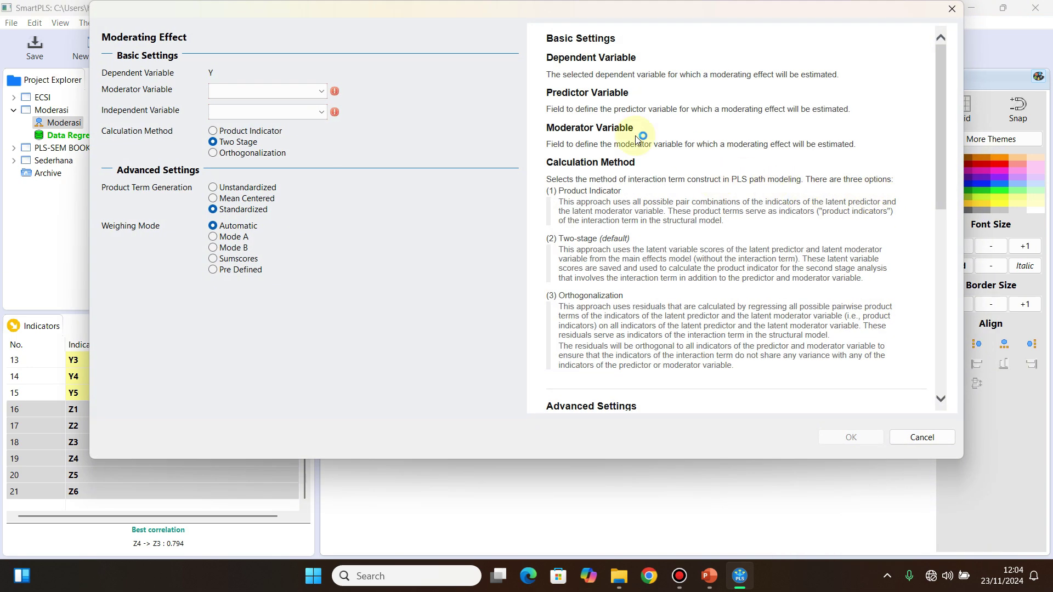
left_click(304, 93)
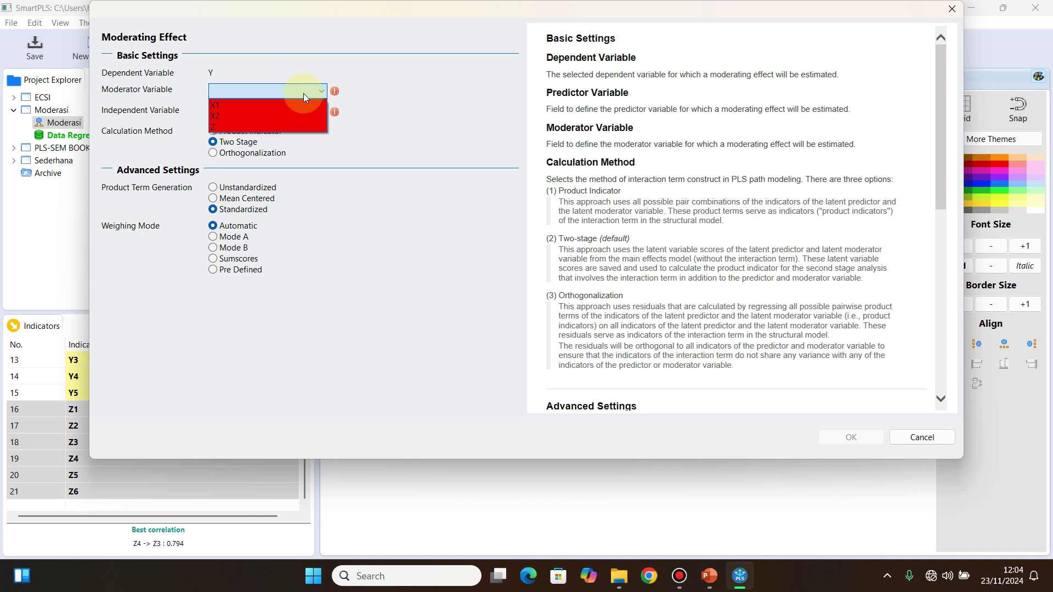
left_click(294, 126)
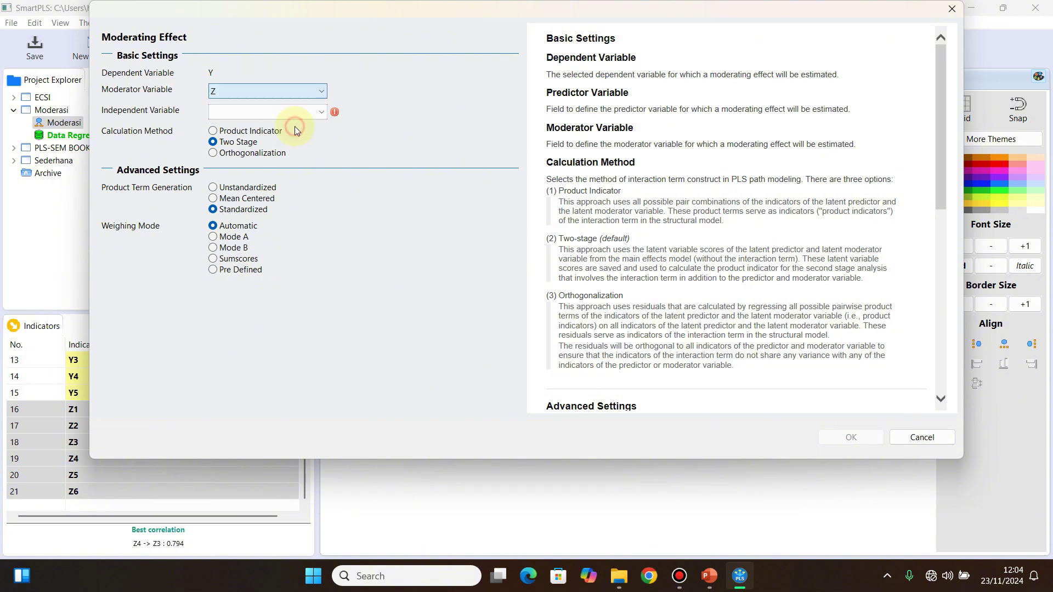
left_click(295, 113)
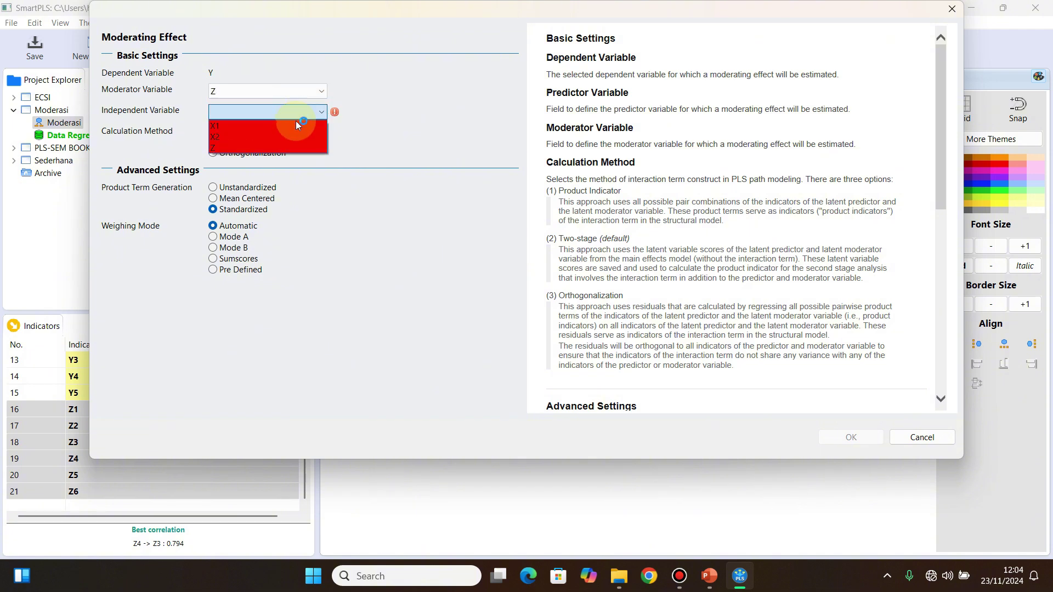
left_click(295, 123)
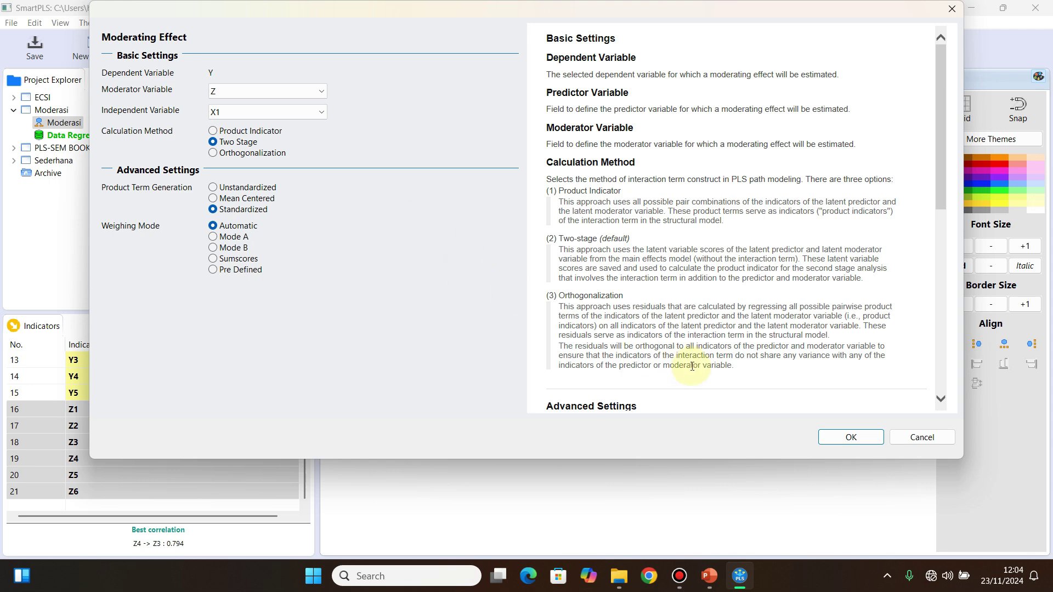
left_click(847, 439)
left_click_drag(751, 425, 731, 427)
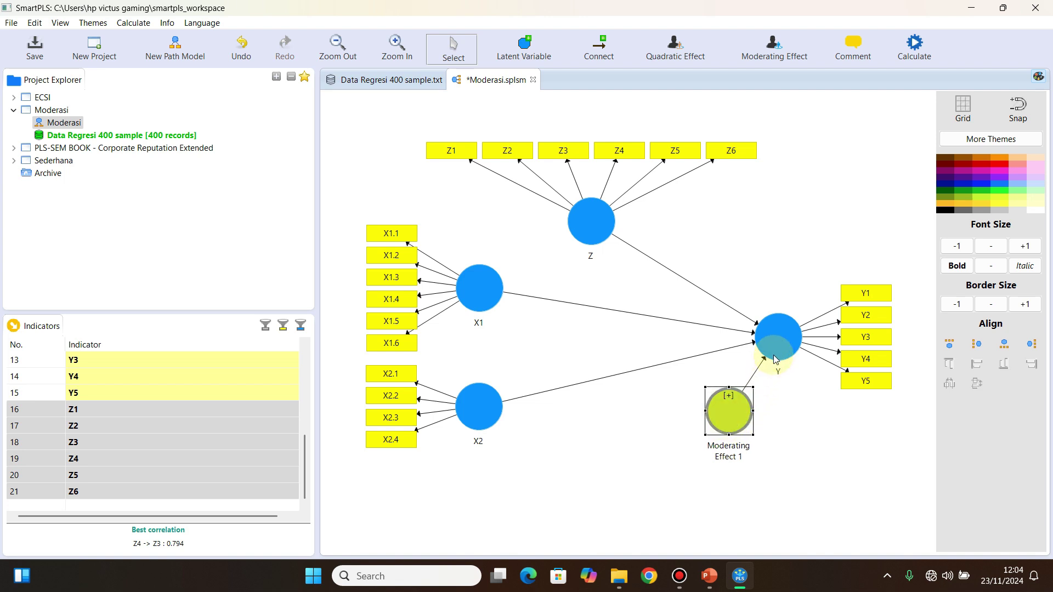
Add a second moderating effect on Y with Z as moderator and X2 as independent variable.
left_click(783, 340)
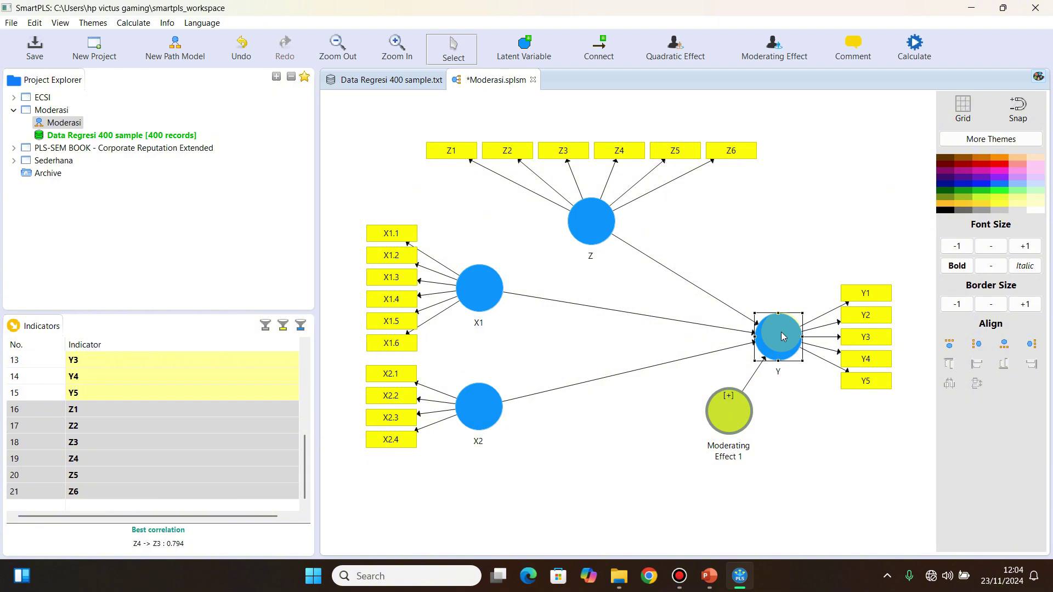
mouse_move(782, 337)
left_mouse_down()
mouse_move(502, 410)
mouse_move(786, 345)
left_mouse_up()
right_click(786, 344)
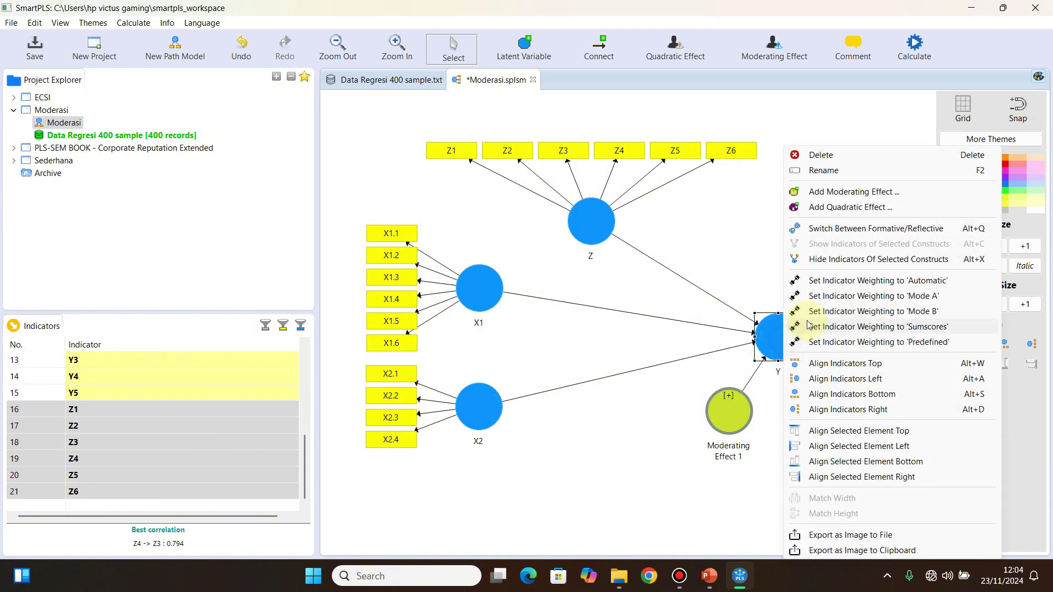
left_click(860, 195)
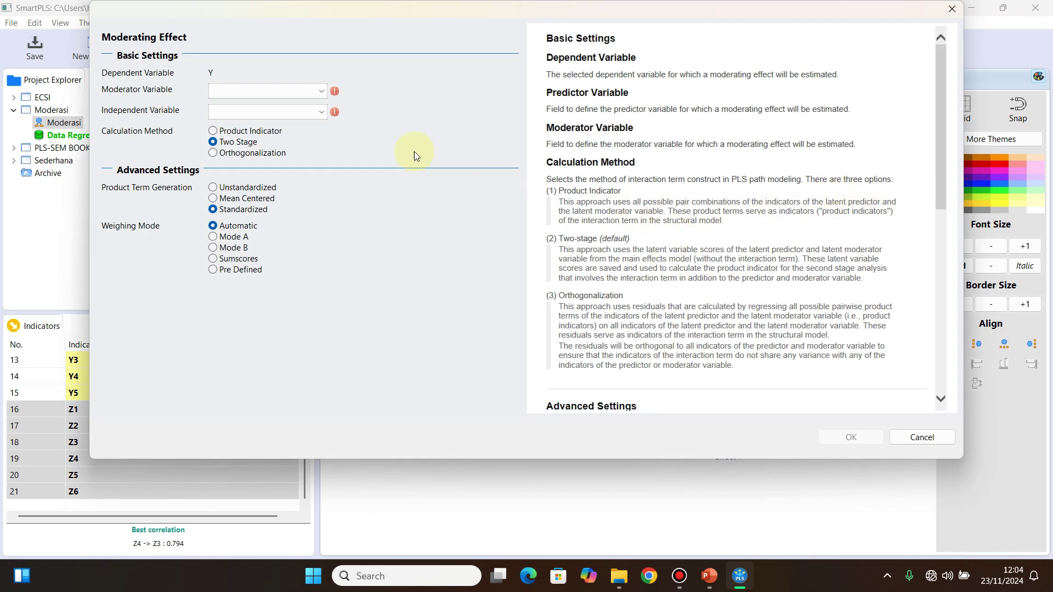
left_click(311, 95)
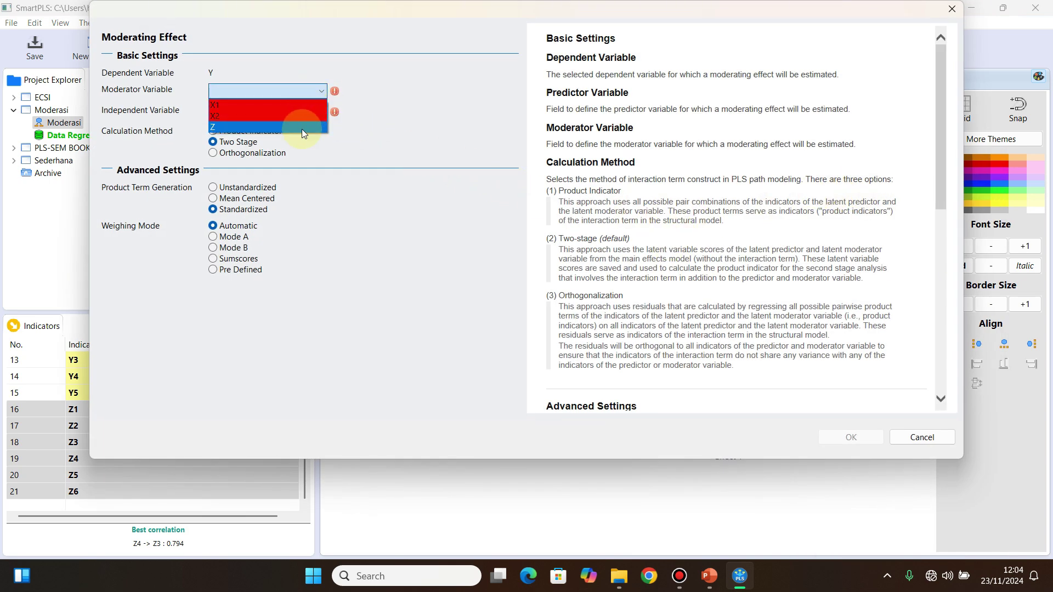
left_click(301, 127)
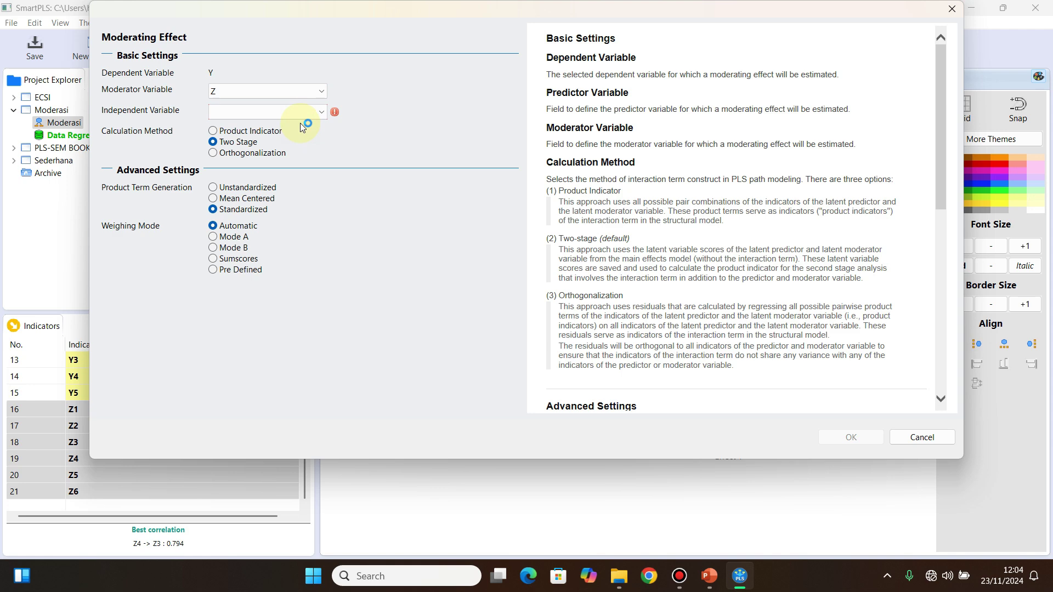
left_click(295, 114)
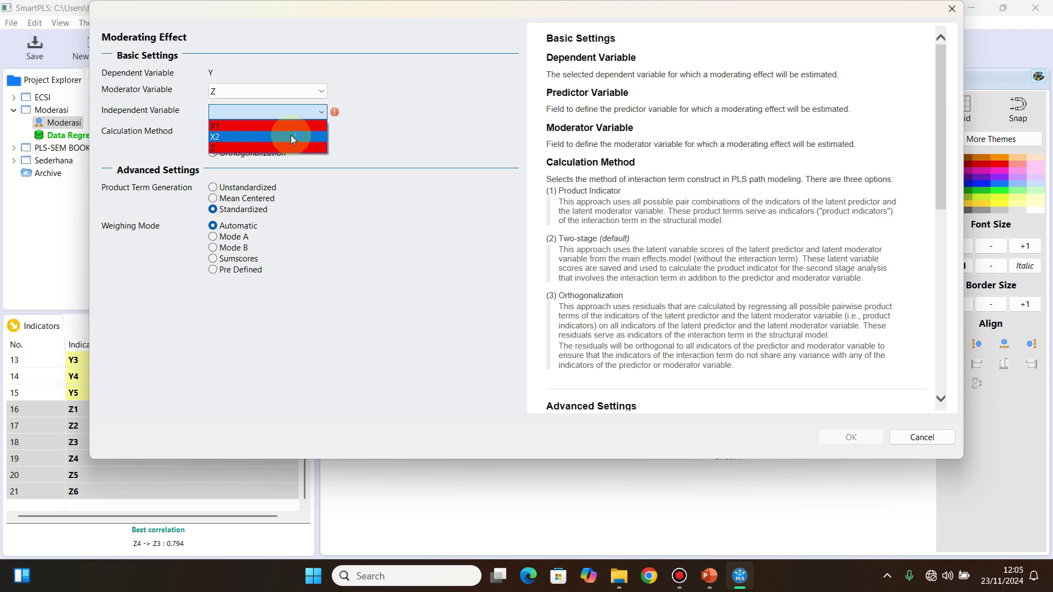
left_click(290, 135)
left_click(856, 436)
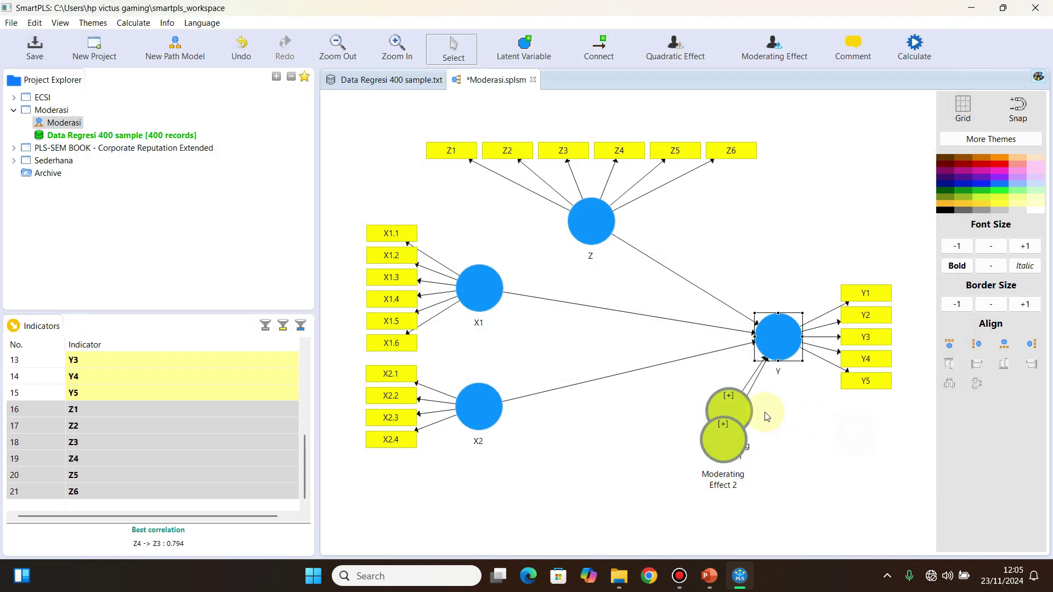
Separate the two overlapping moderating effects so they sit side by side below Y.
mouse_move(726, 439)
left_mouse_down()
mouse_move(798, 418)
mouse_move(731, 430)
left_mouse_up()
left_click_drag(799, 423, 800, 432)
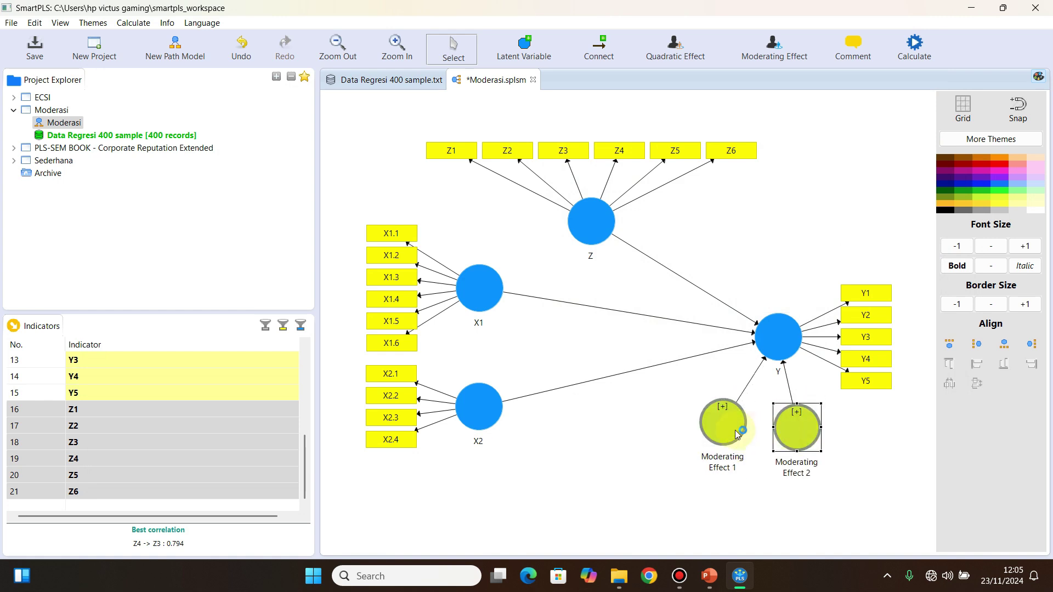
left_click_drag(737, 433, 743, 437)
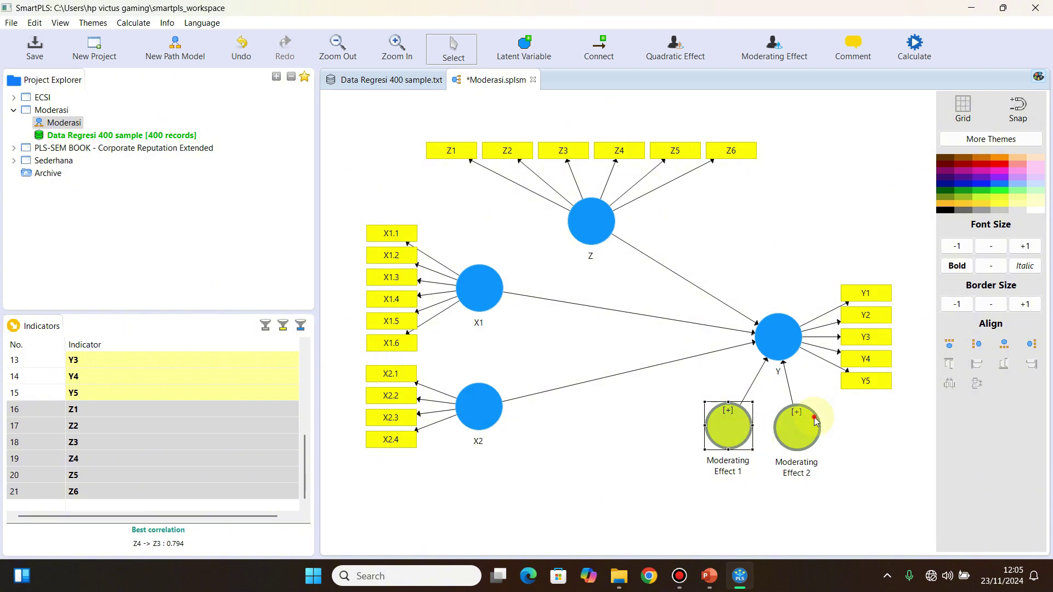
left_click_drag(816, 420, 814, 416)
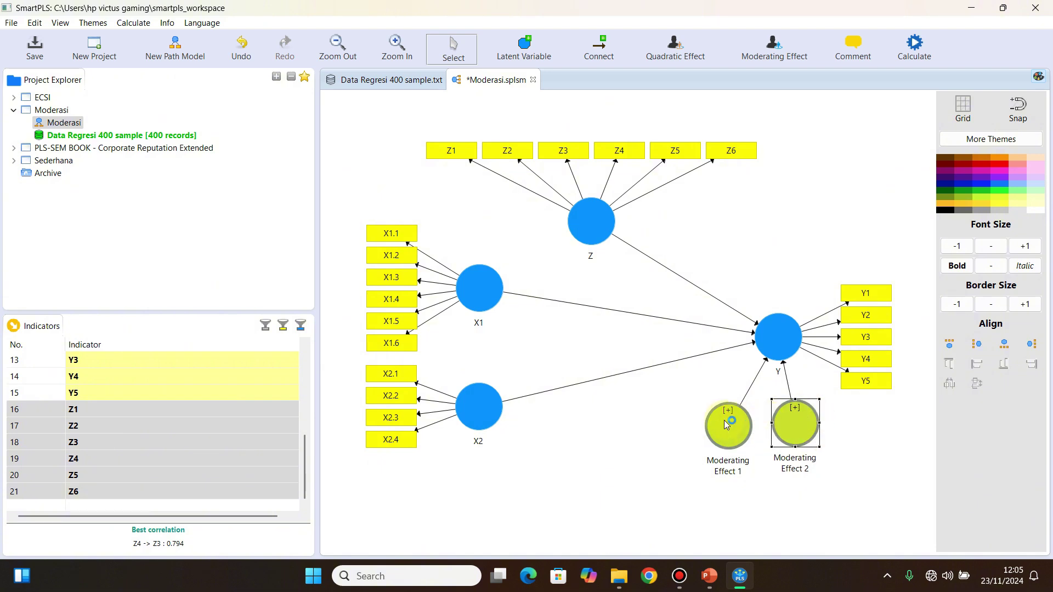
left_click_drag(726, 425, 723, 422)
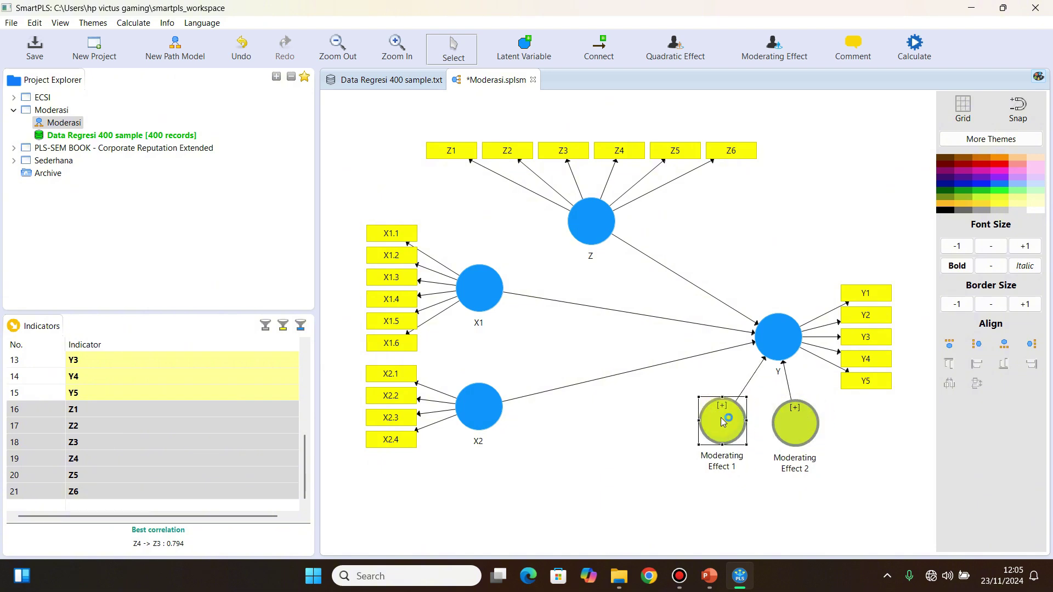
Rename Moderating Effect 1 as X1*Z for both the model and the reports.
right_click(723, 421)
left_click(789, 29)
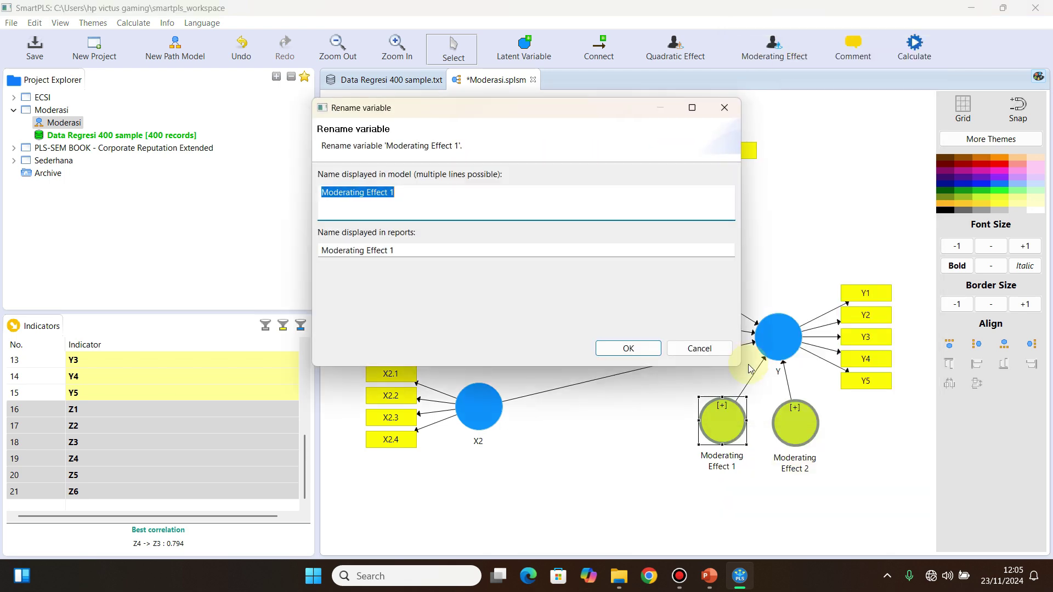
type("X1")
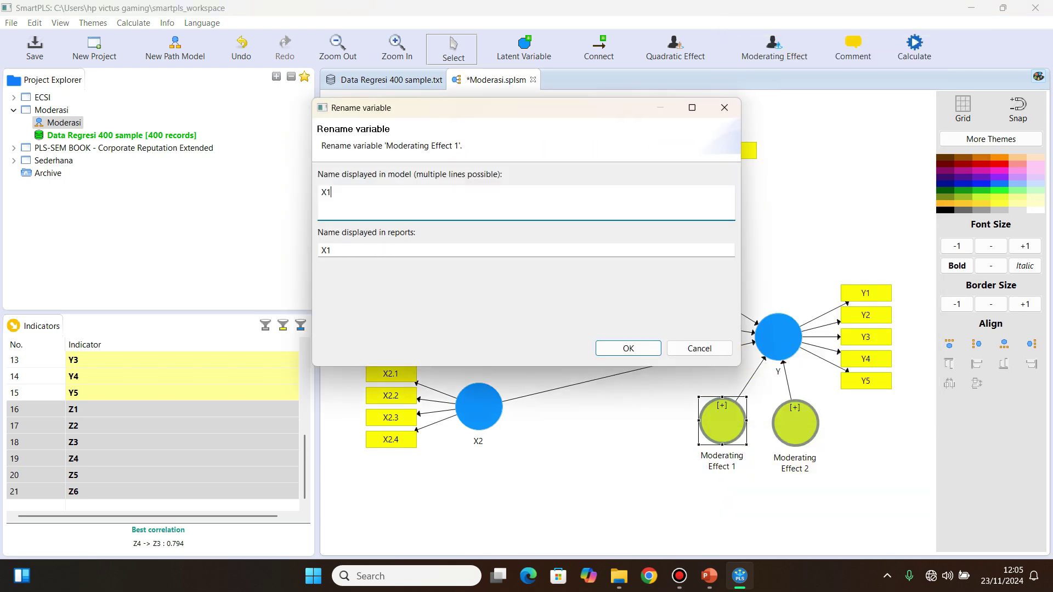
type("*Z")
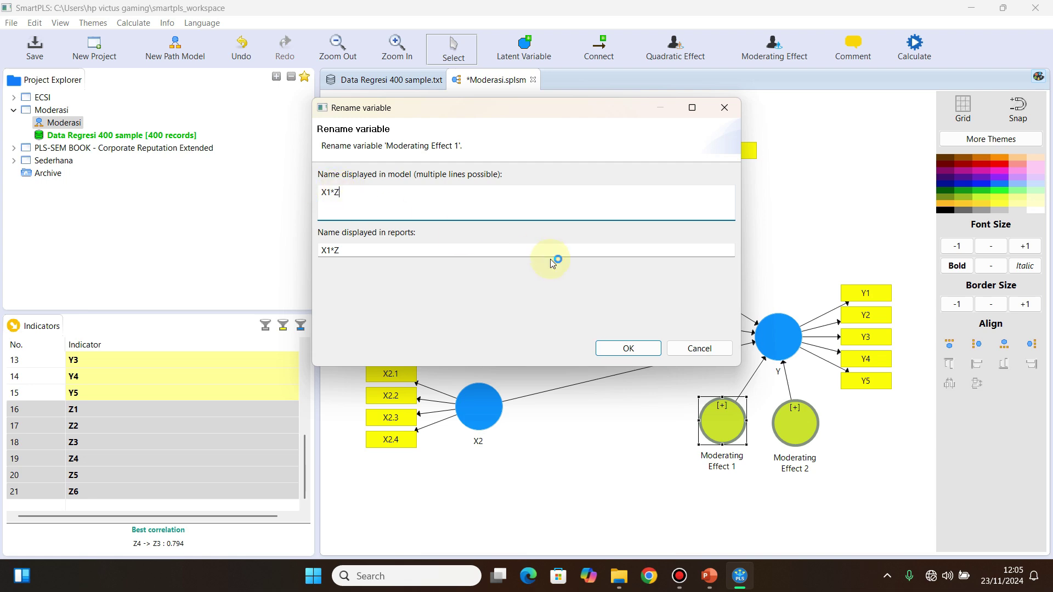
left_click(627, 349)
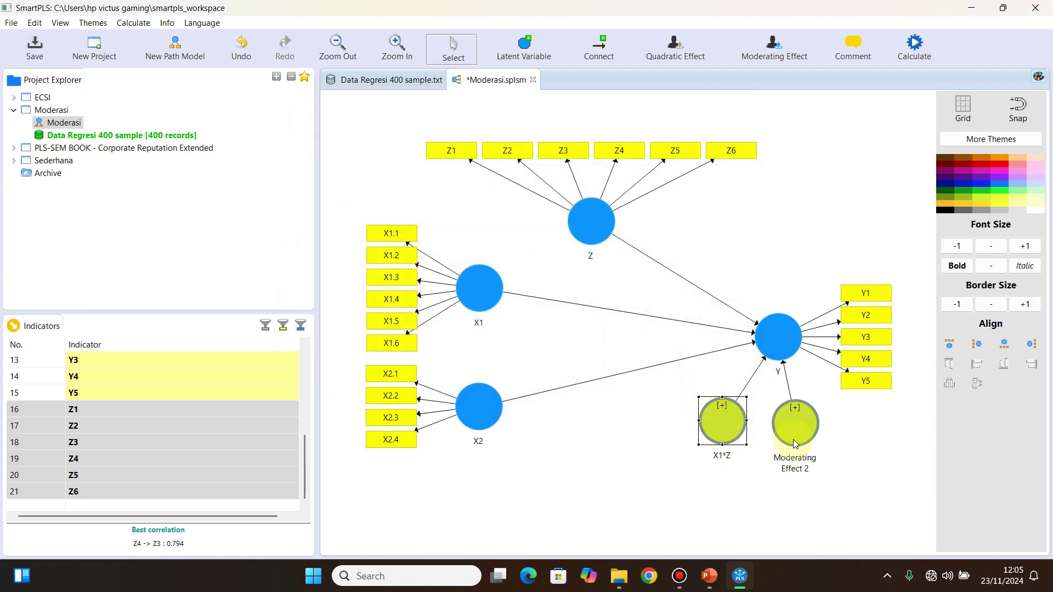
Rename Moderating Effect 2 as X2*Z for both the model and the reports.
left_click(795, 436)
right_click(797, 439)
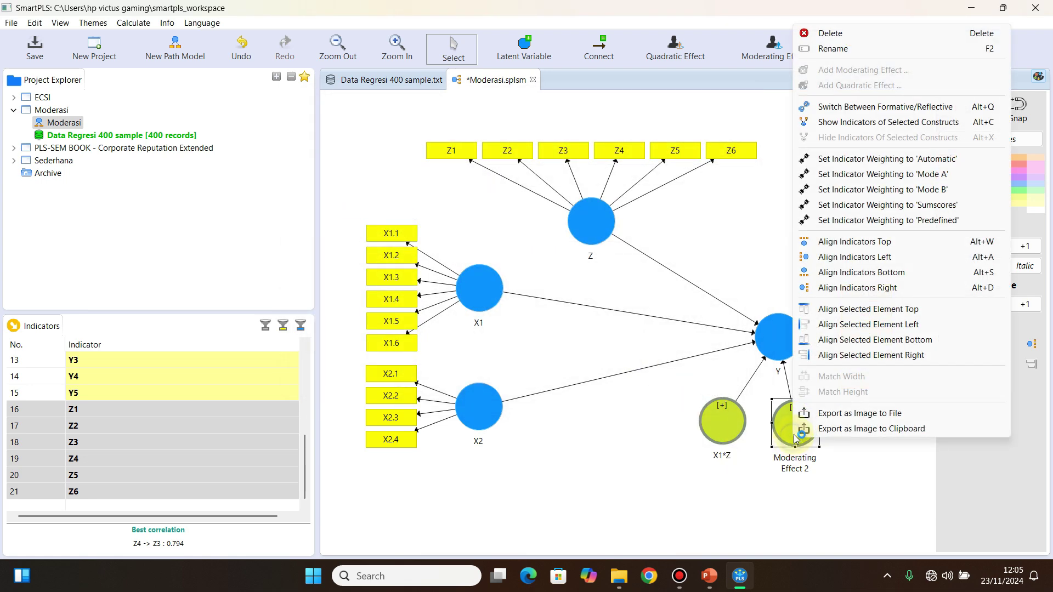
left_click(865, 50)
type("X2")
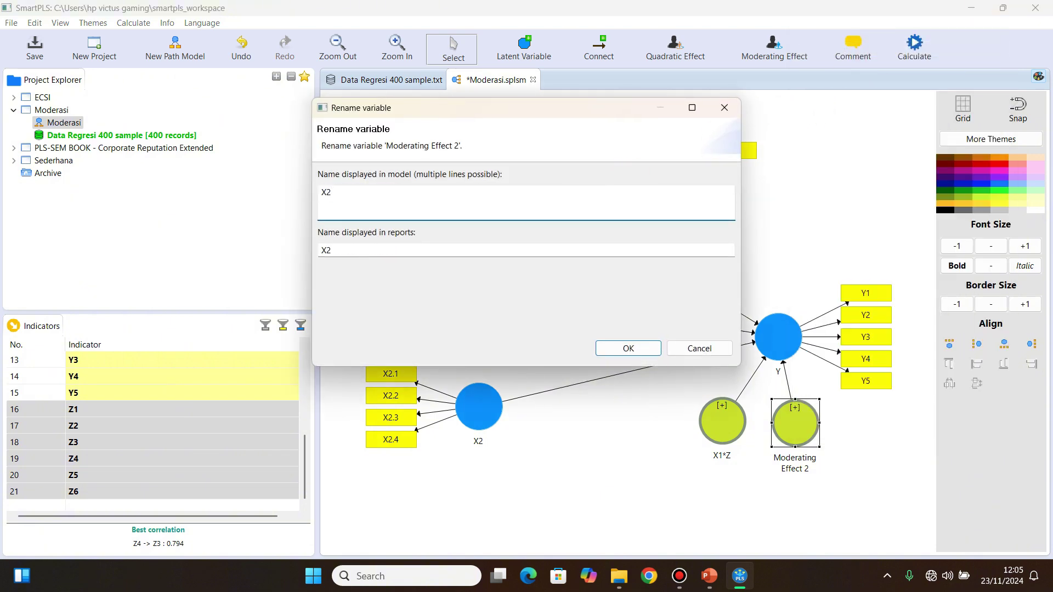
type("*")
left_click(630, 350)
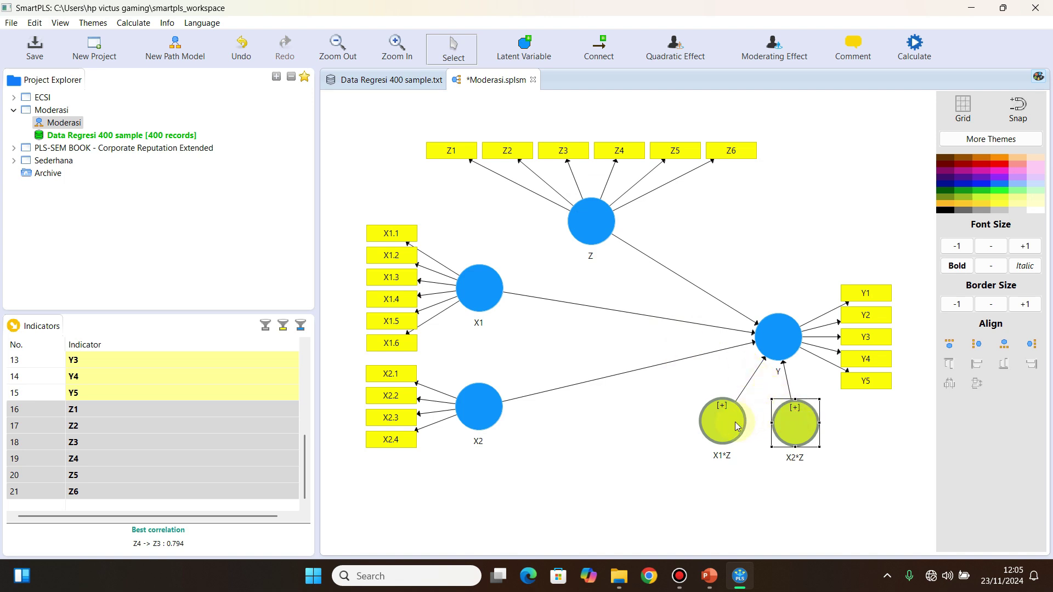
mouse_move(736, 426)
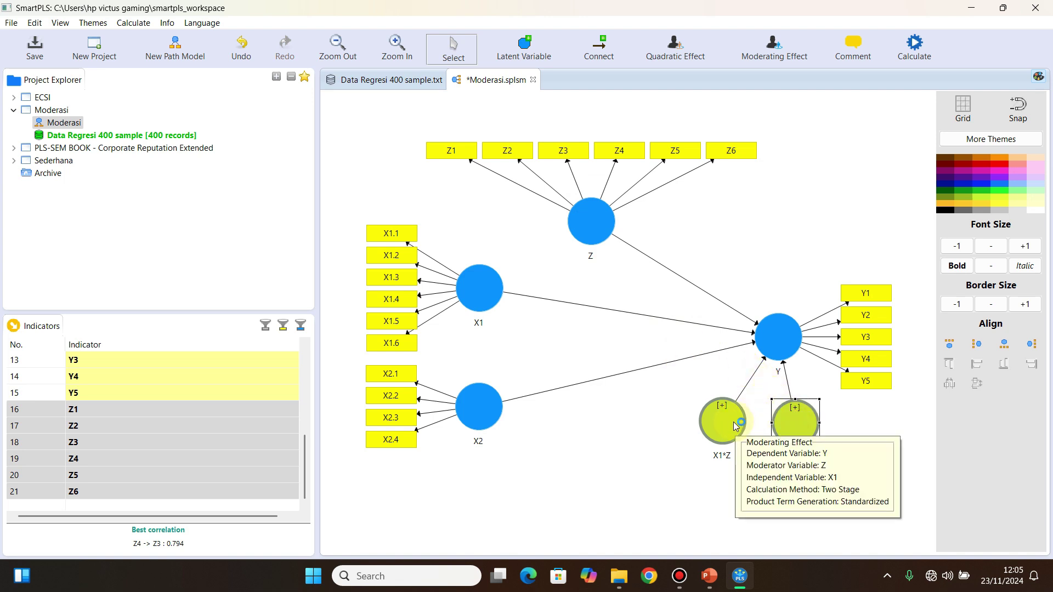
left_click(732, 422)
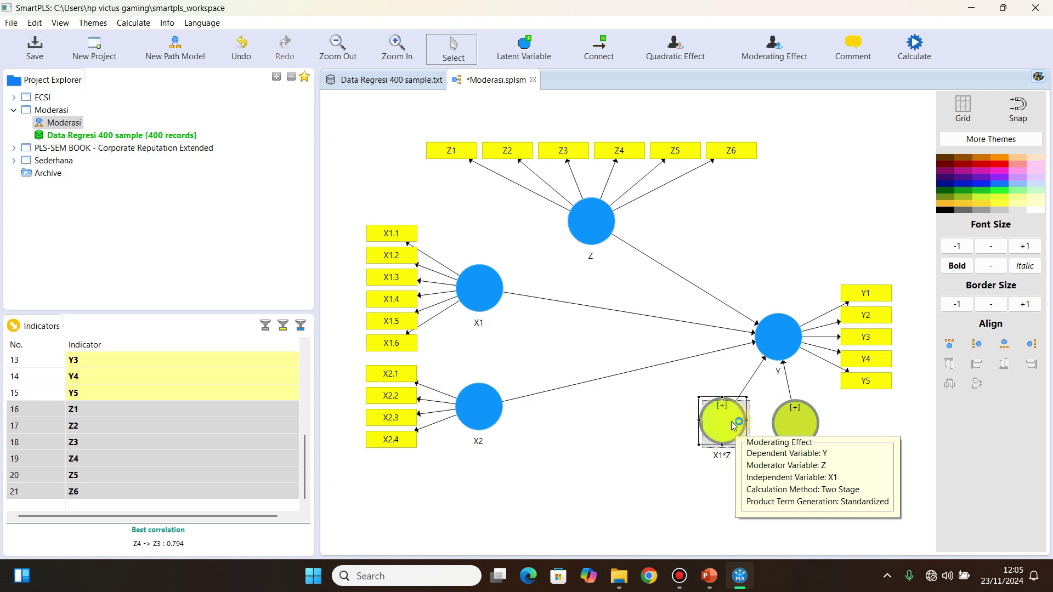
left_click_drag(732, 422, 771, 344)
right_click(770, 344)
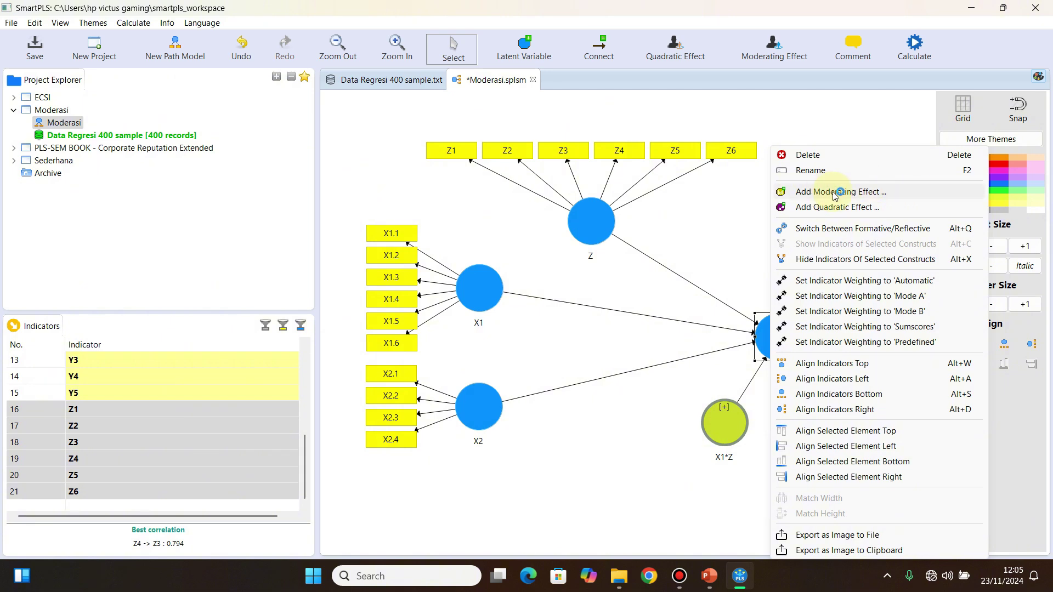
left_click(759, 347)
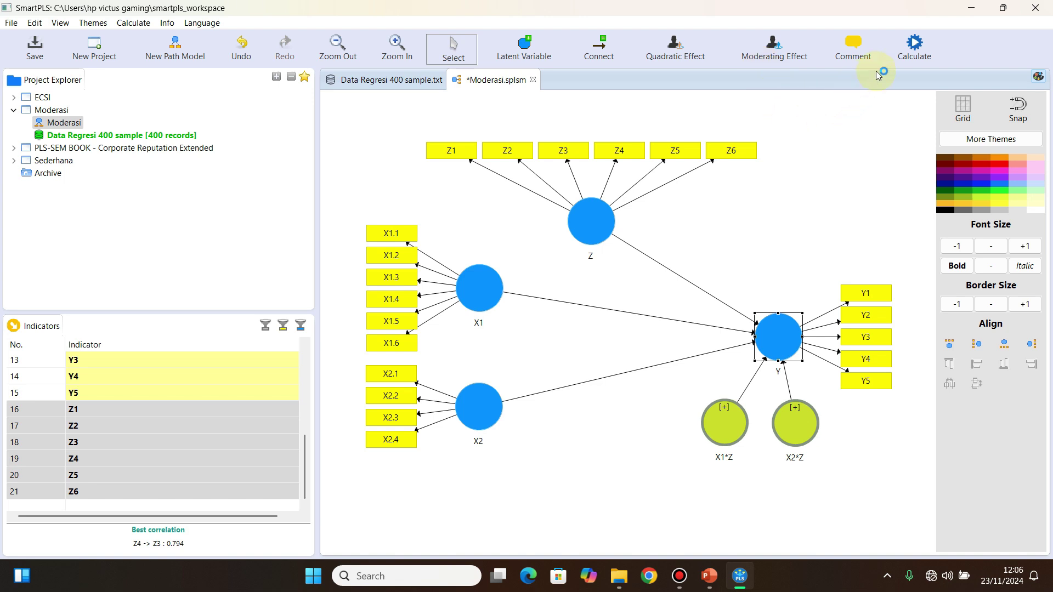
Run the PLS Algorithm on the moderation model with the default path weighting setup and open its full report.
left_click(909, 60)
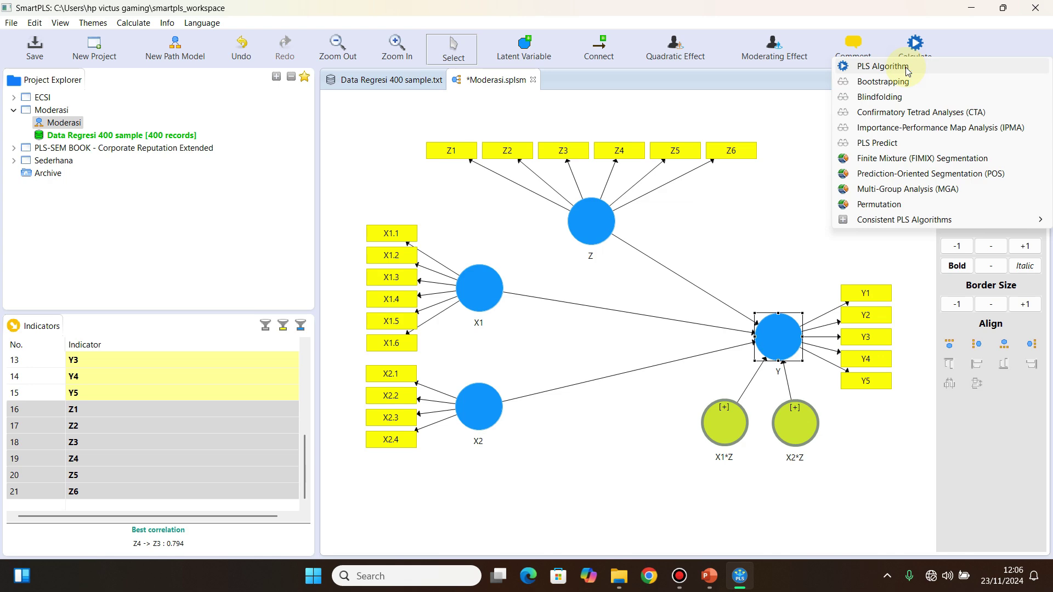
left_click(906, 68)
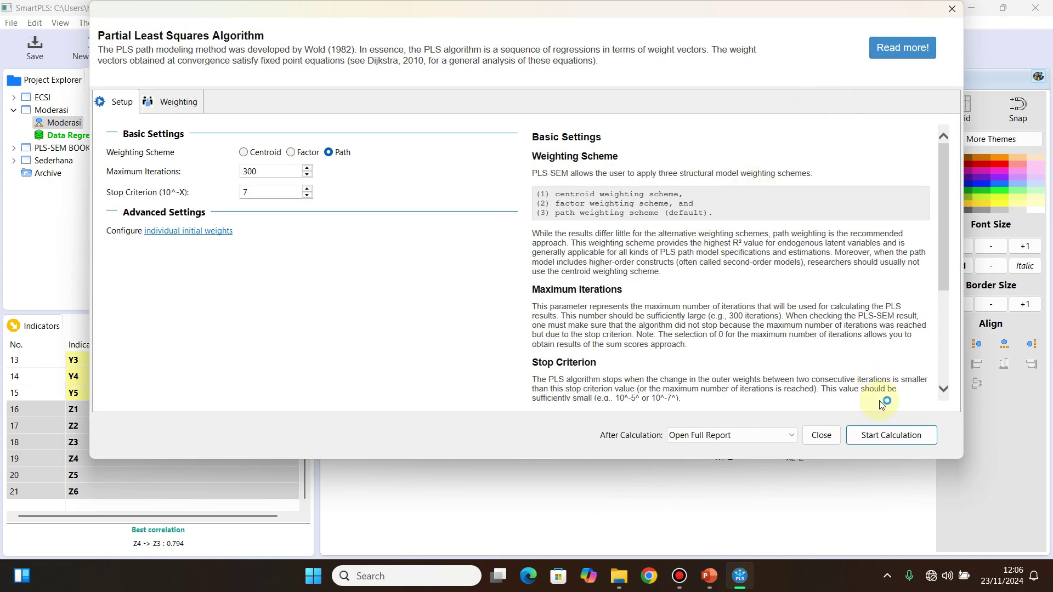
left_click(875, 442)
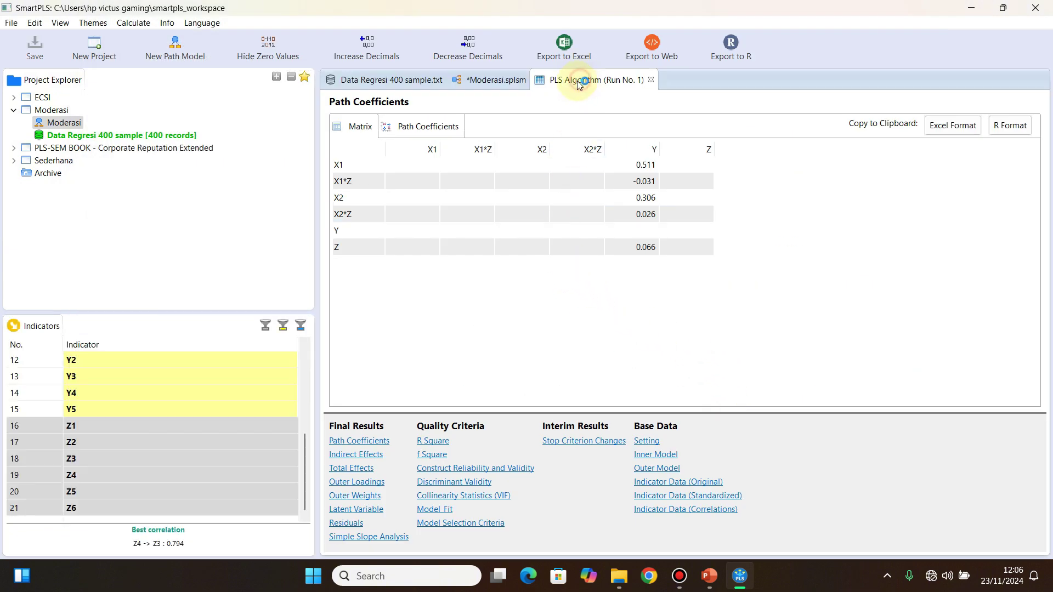
Return to the Moderasi model and run basic bootstrapping with 500 subsamples, a two-tailed test and 0.05 significance.
left_click(496, 79)
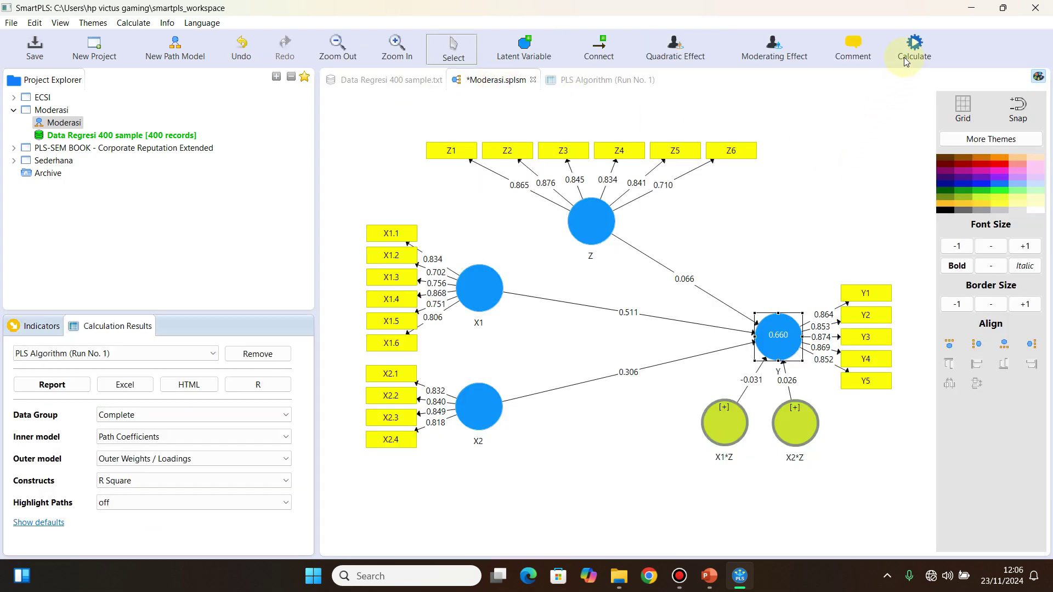
left_click(916, 50)
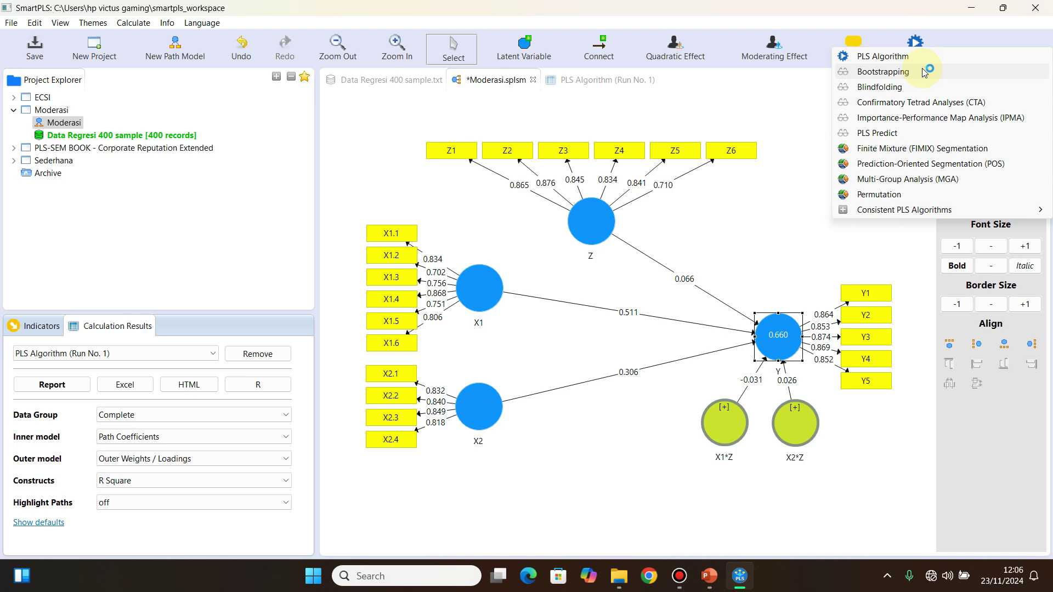
left_click(922, 71)
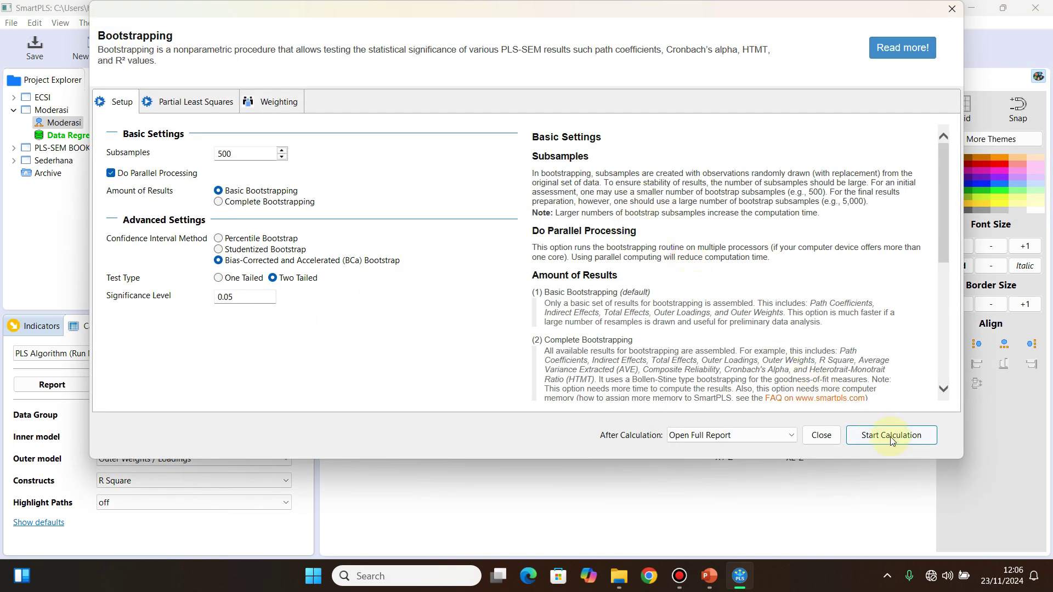
left_click(890, 436)
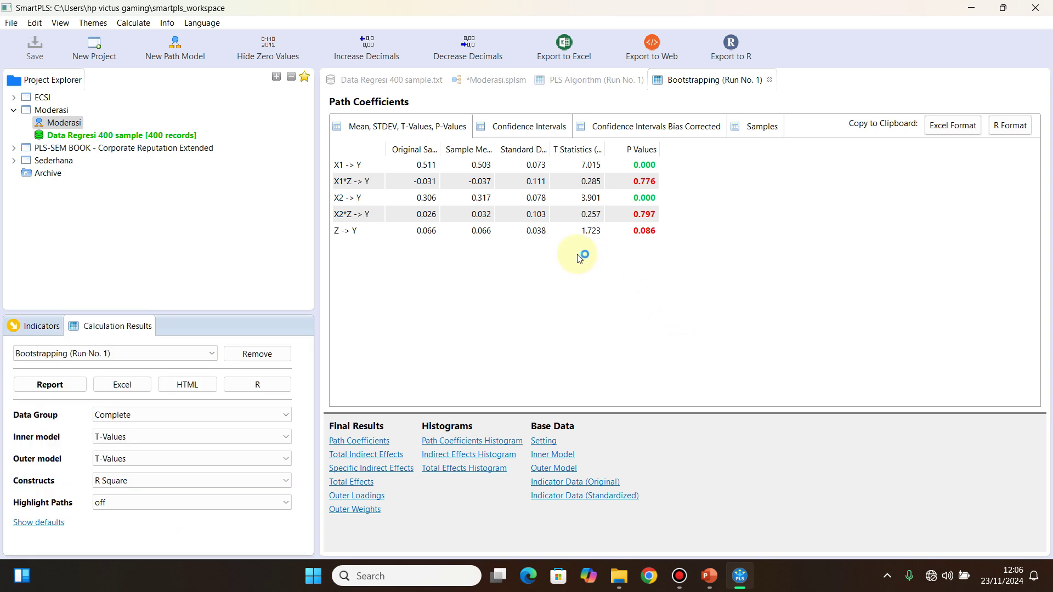
Examine the outer loadings of all indicators and interaction terms in the PLS Algorithm report.
left_click(579, 81)
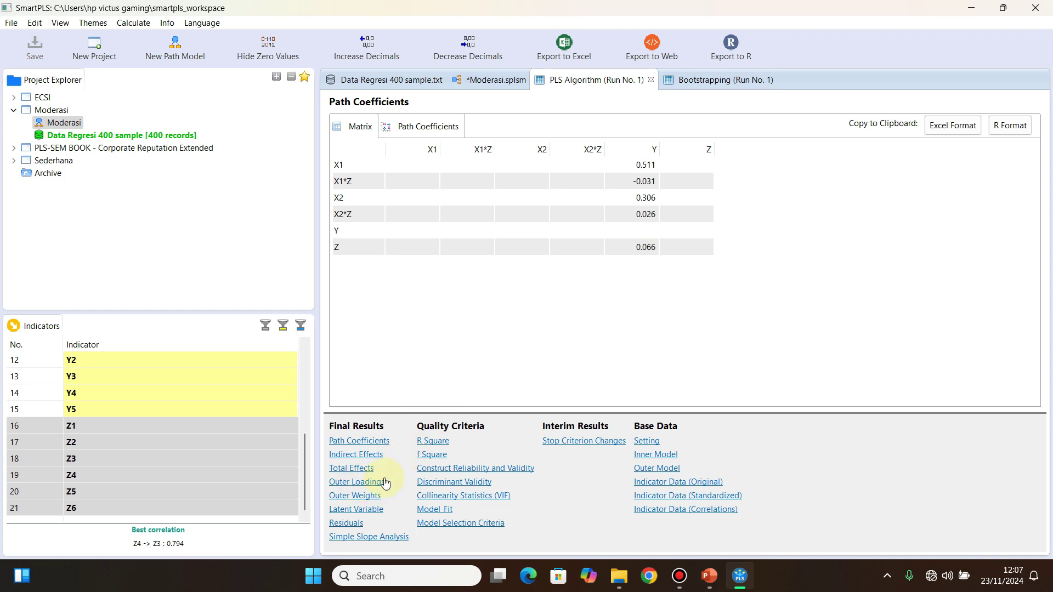
left_click(353, 483)
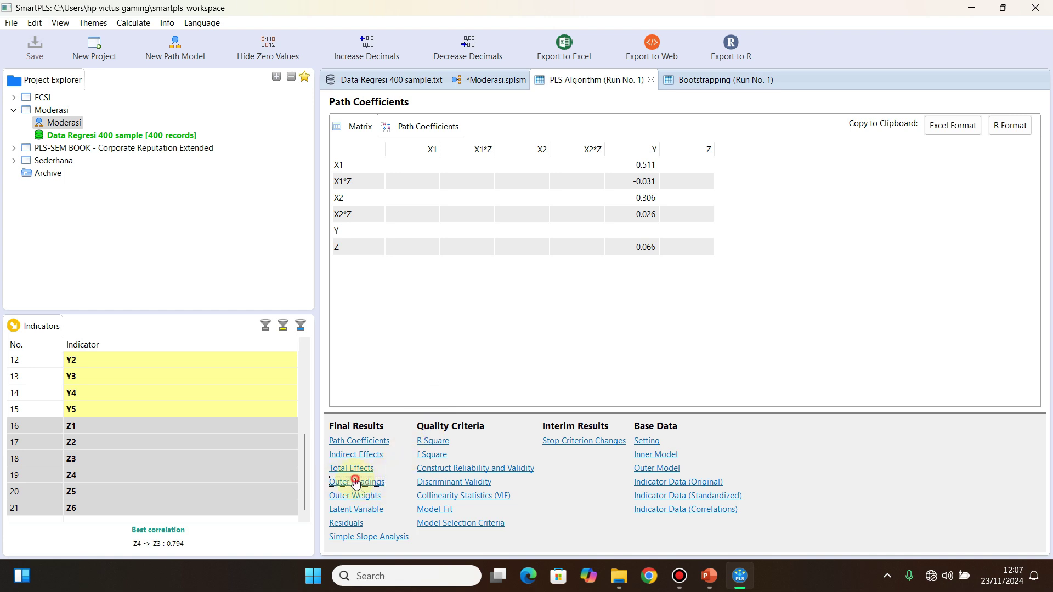
scroll(489, 268, "down", 2)
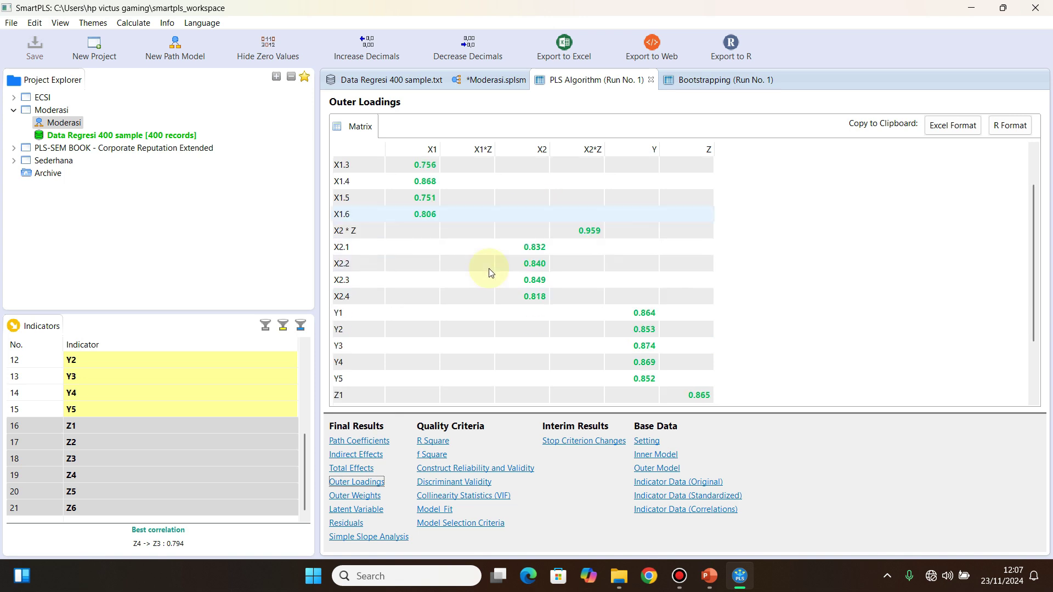
scroll(489, 268, "up", 2)
scroll(497, 266, "down", 1)
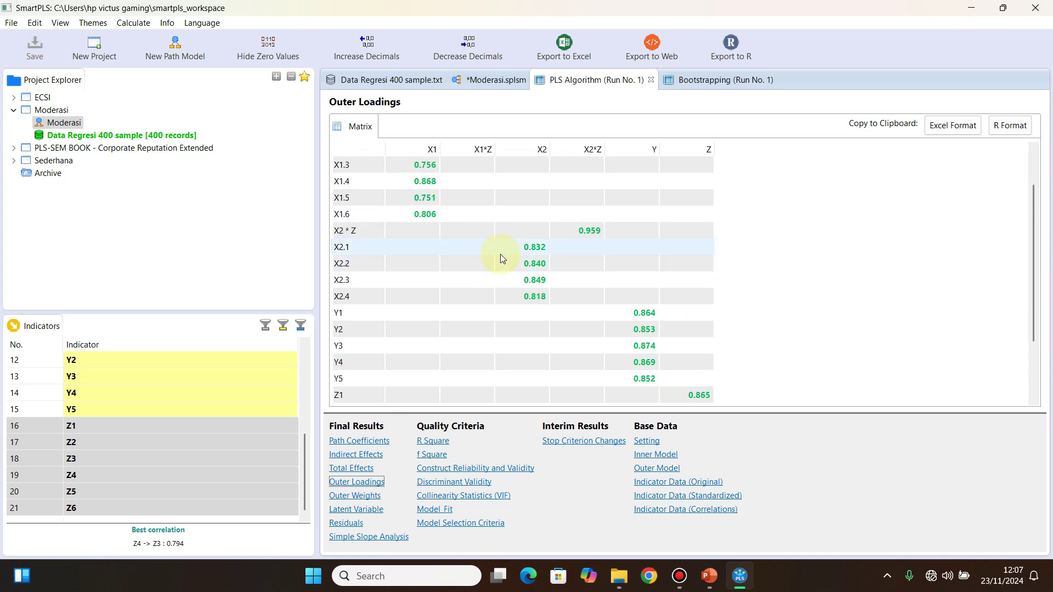
scroll(502, 258, "up", 1)
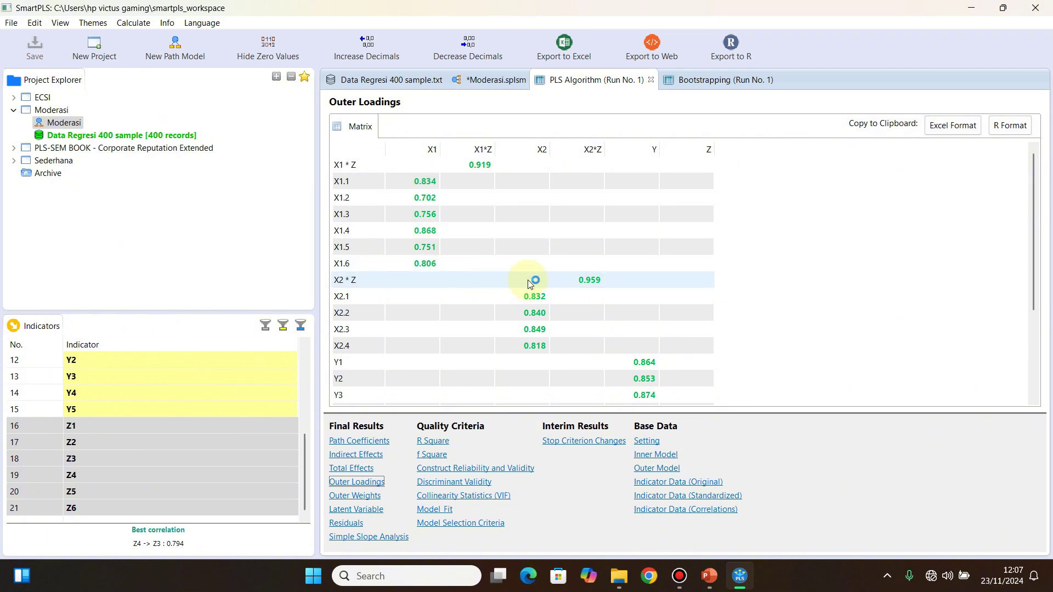
scroll(536, 282, "down", 3)
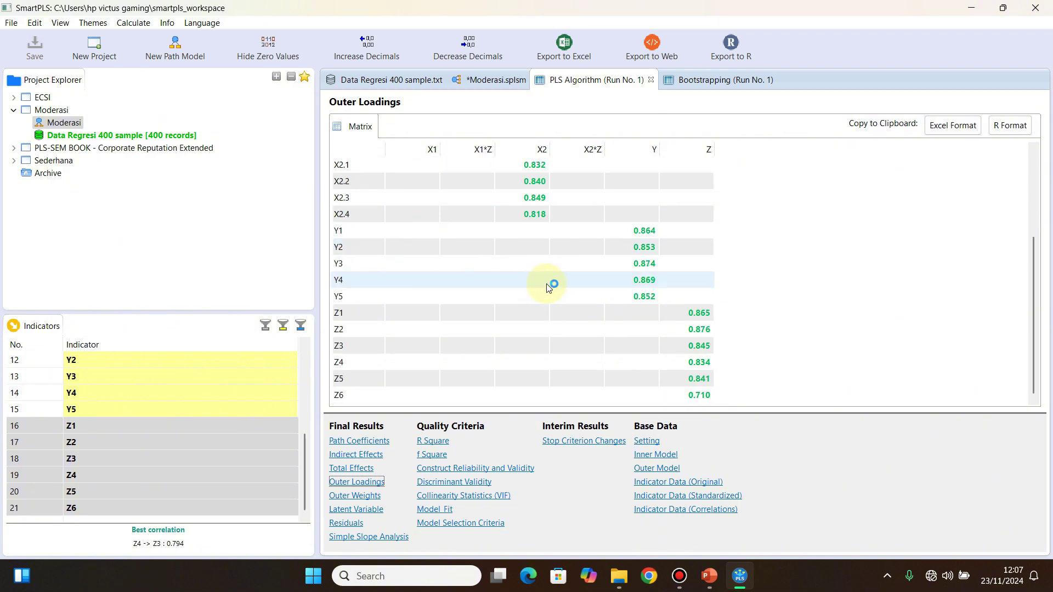
scroll(546, 285, "up", 3)
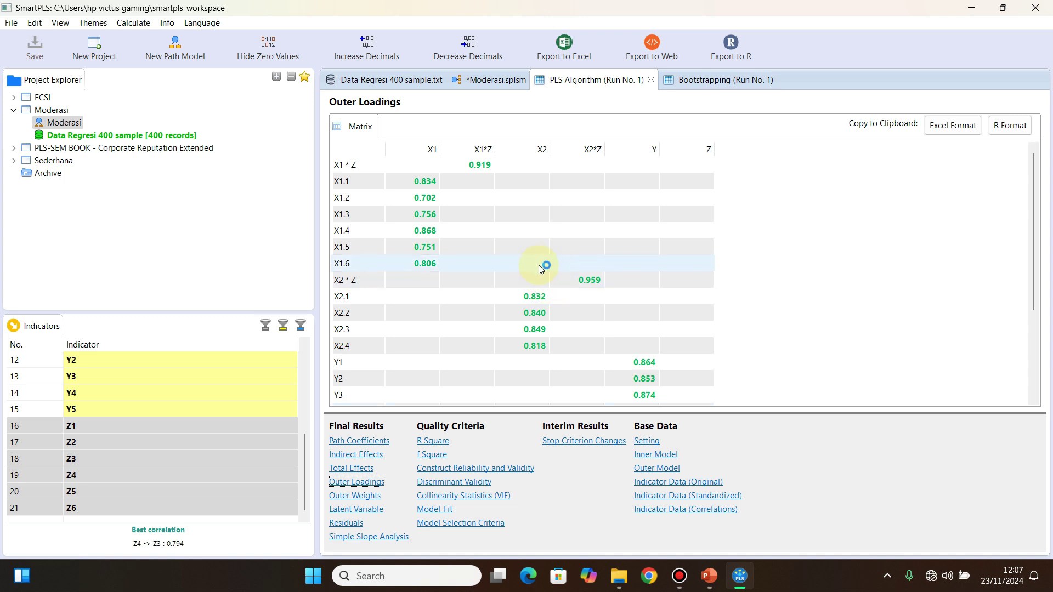
scroll(531, 262, "down", 3)
scroll(531, 263, "up", 3)
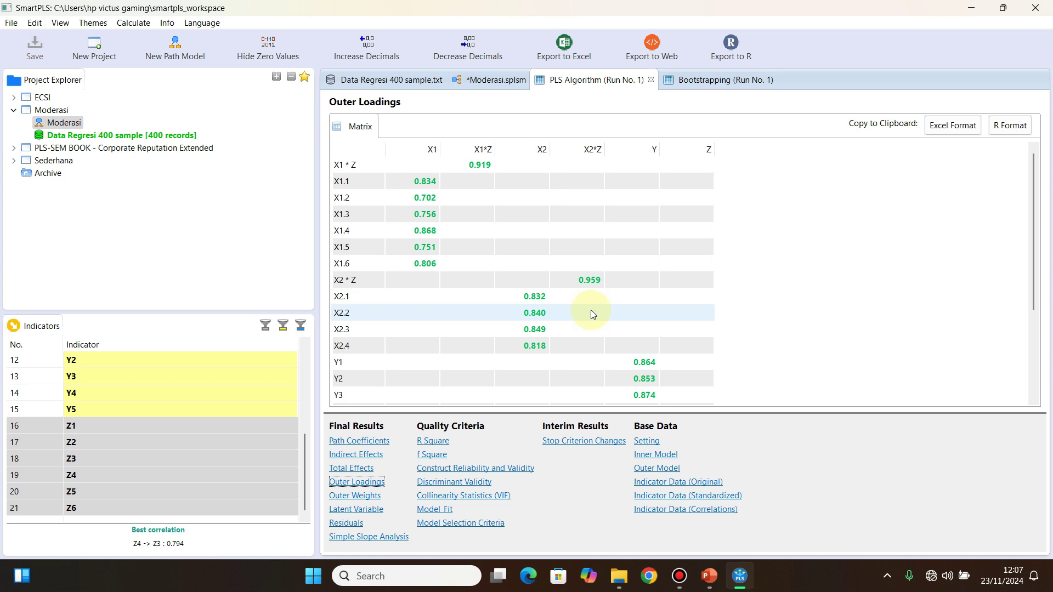
scroll(590, 311, "down", 5)
scroll(571, 307, "up", 5)
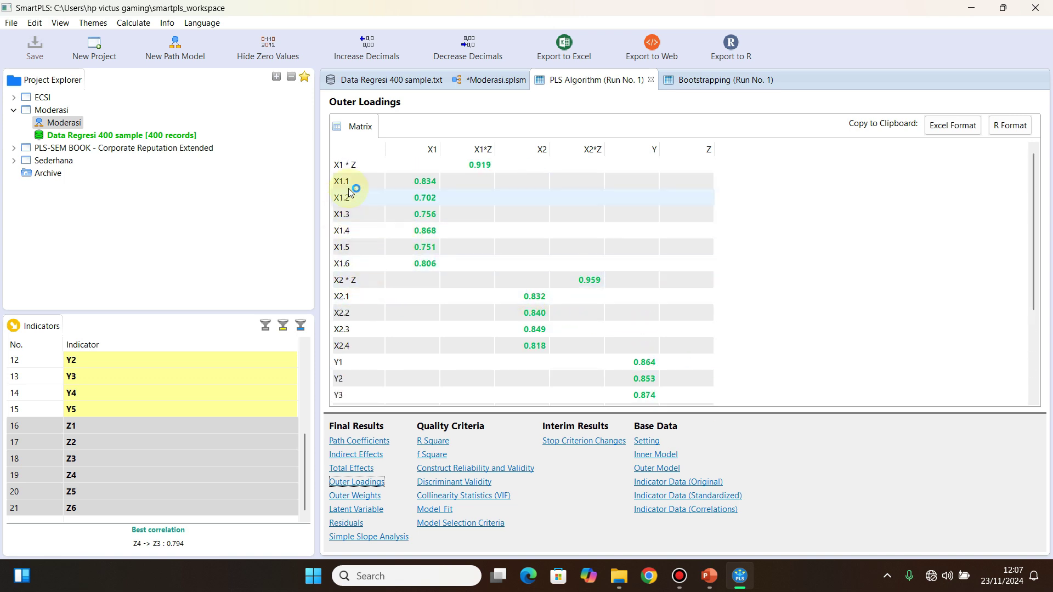
scroll(521, 264, "down", 3)
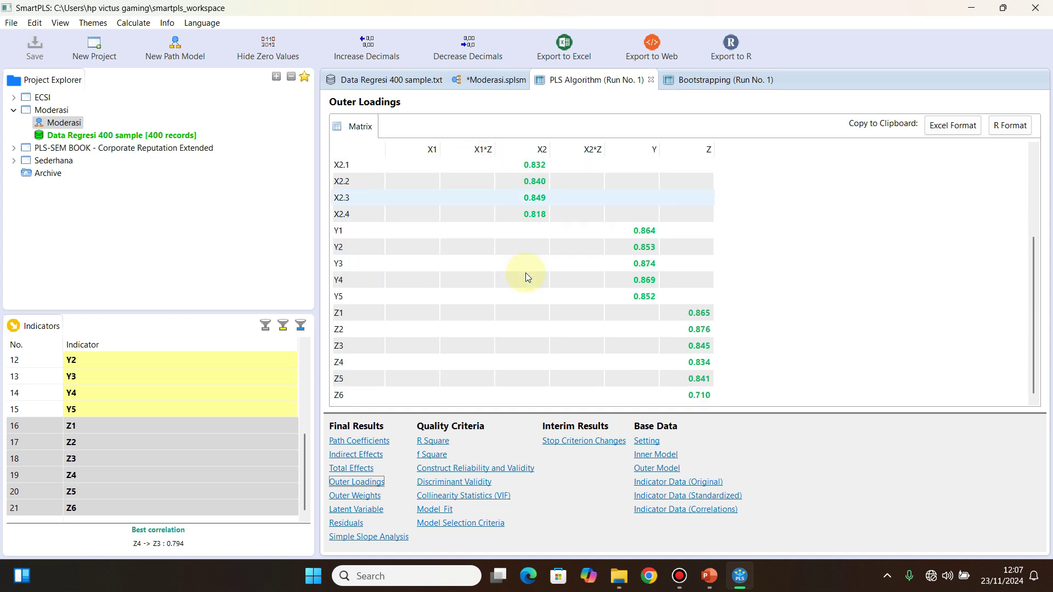
scroll(525, 272, "up", 3)
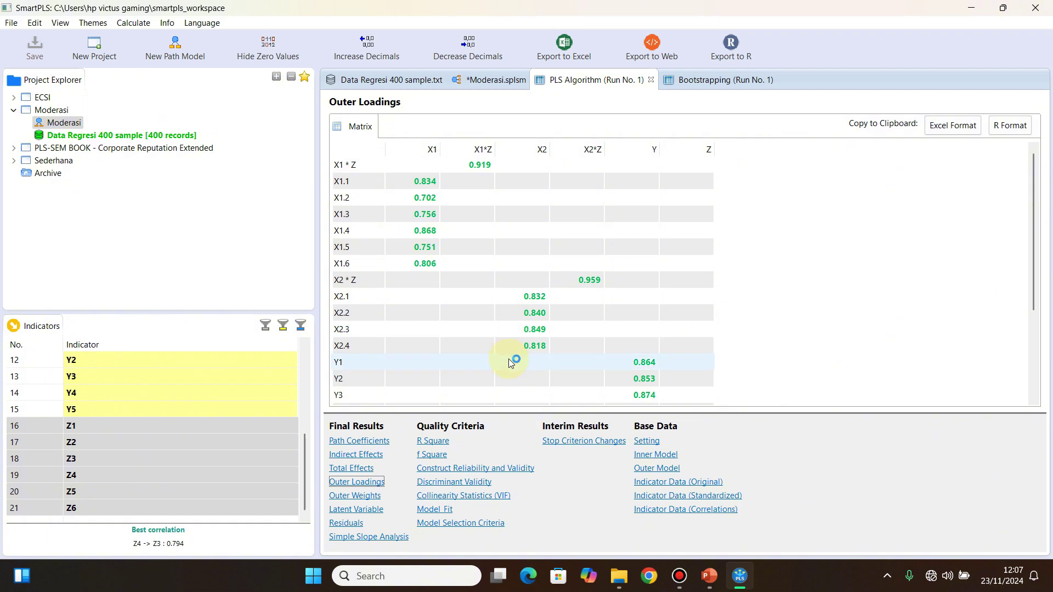
Review discriminant validity in the PLS Algorithm report, comparing the Fornell-Larcker Criterion values and the Heterotrait-Monotrait Ratio (HTMT) matrix.
left_click(460, 482)
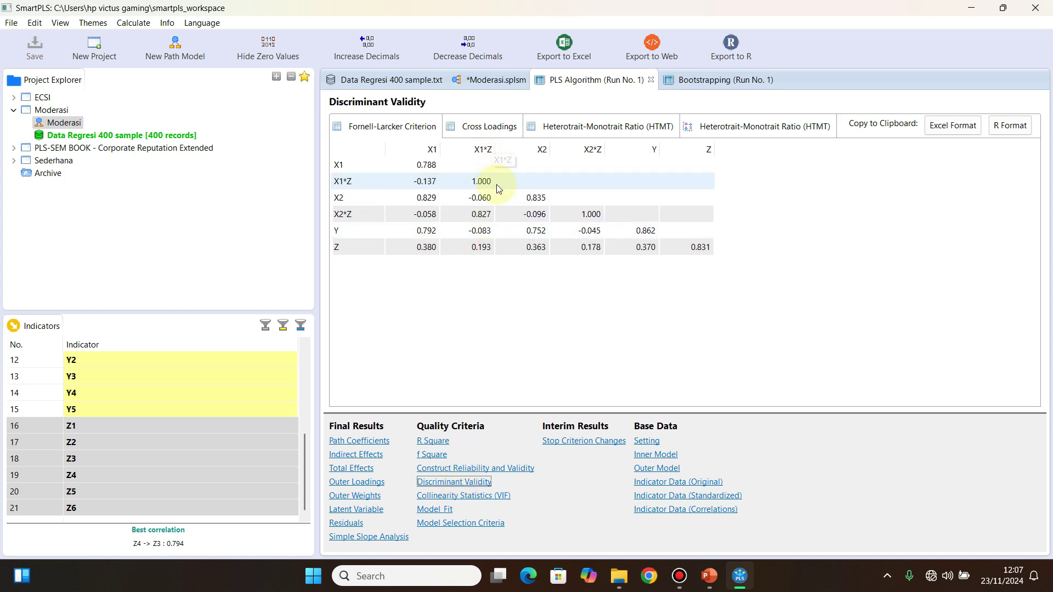
left_click(384, 126)
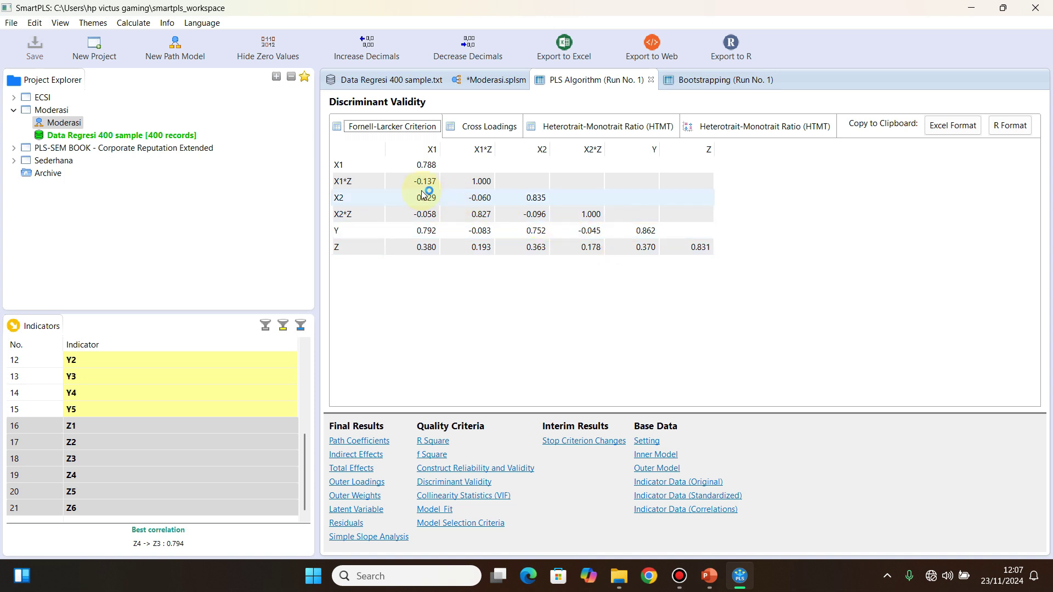
left_click(363, 197)
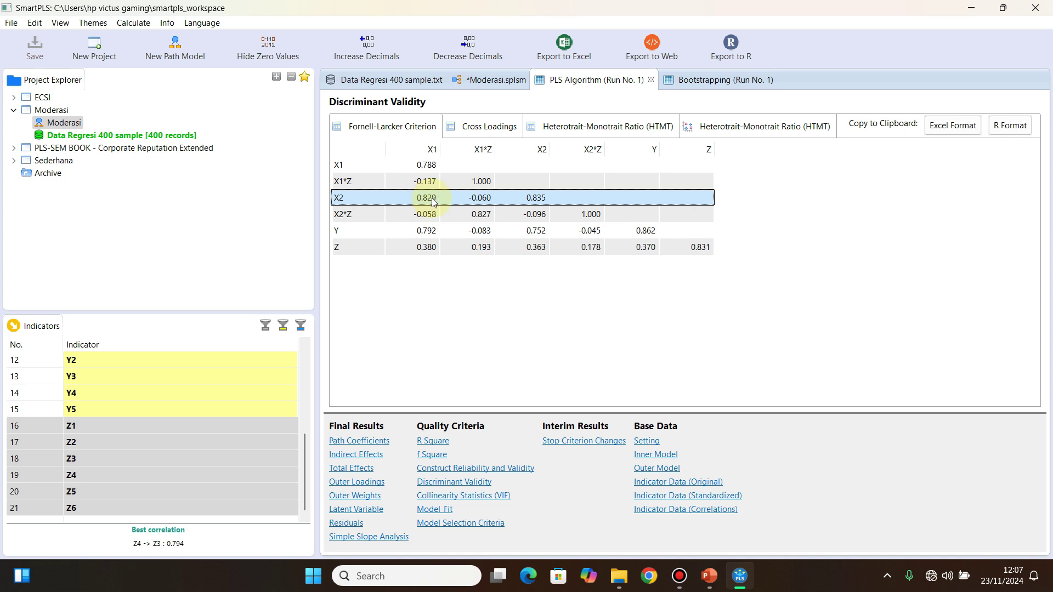
left_click(424, 167)
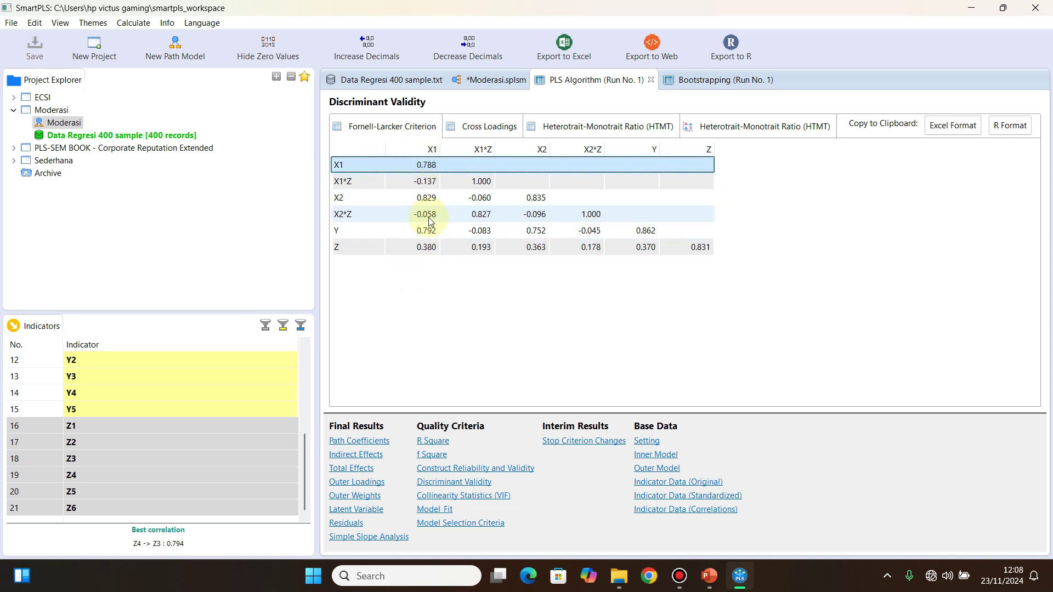
left_click(418, 154)
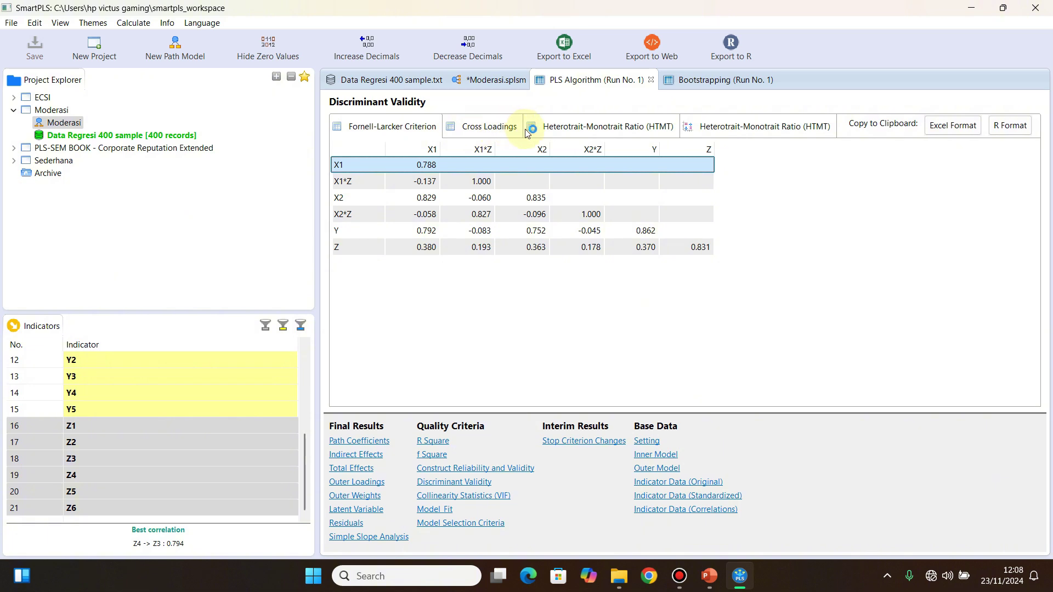
left_click(585, 127)
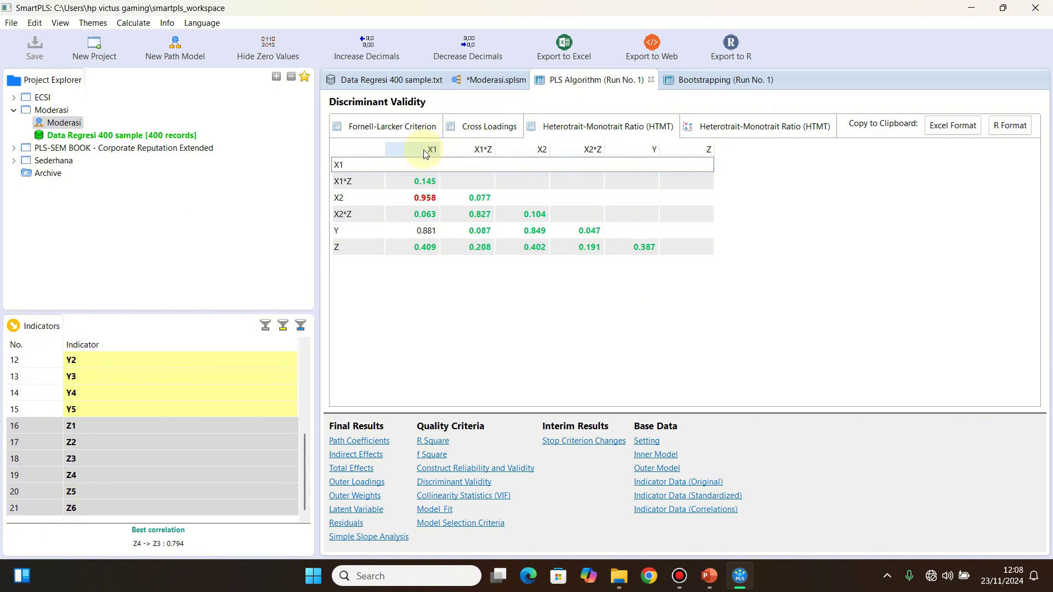
Compare the discriminant validity tables again, switching between the Fornell-Larcker Criterion, Cross Loadings and Heterotrait-Monotrait Ratio (HTMT).
left_click(387, 126)
left_click(555, 128)
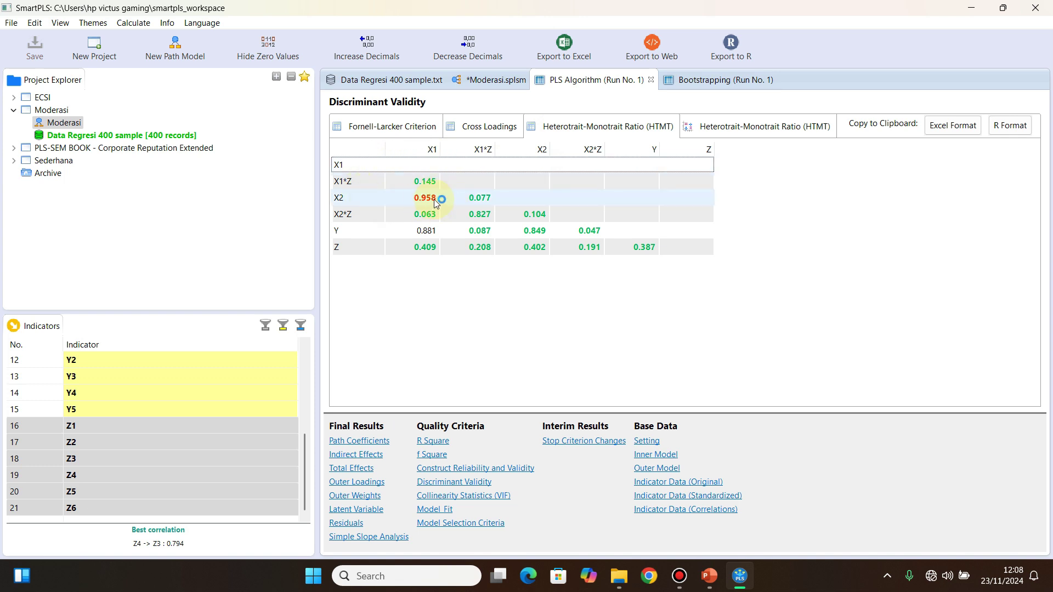
left_click(498, 128)
left_click(391, 128)
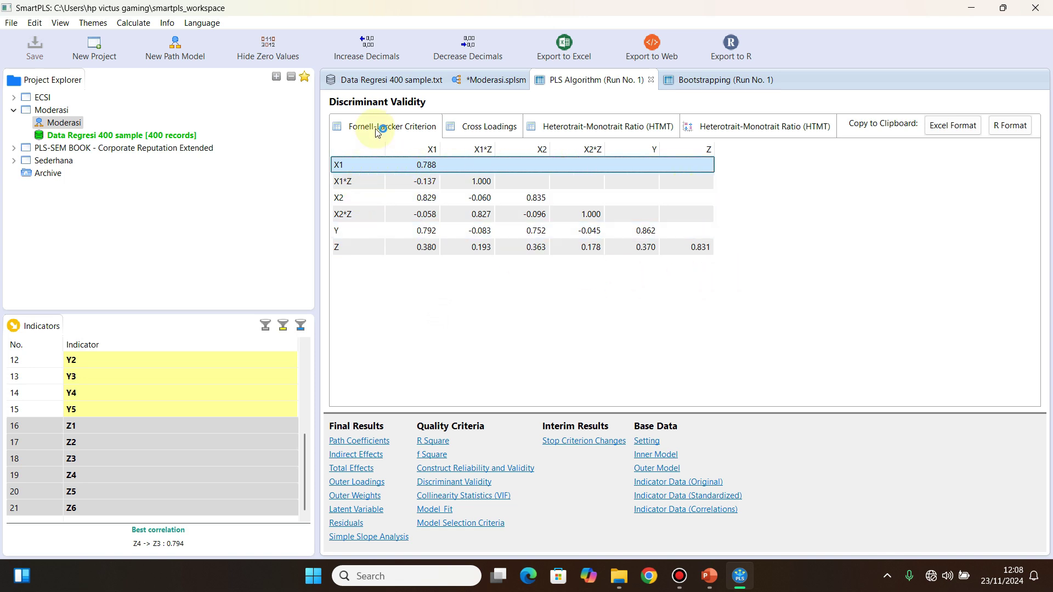
left_click(482, 132)
left_click(582, 131)
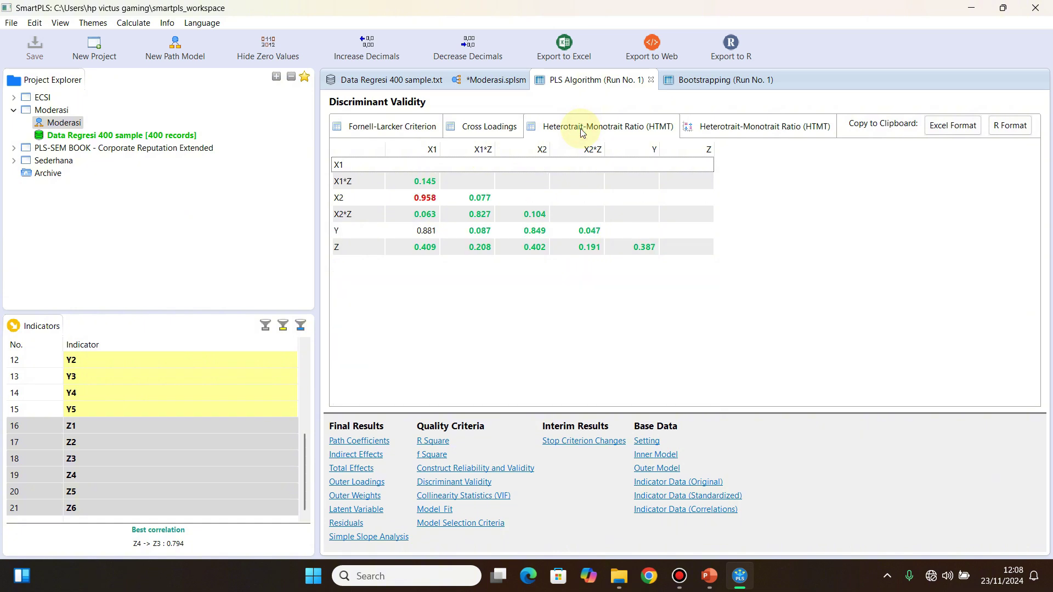
left_click(386, 130)
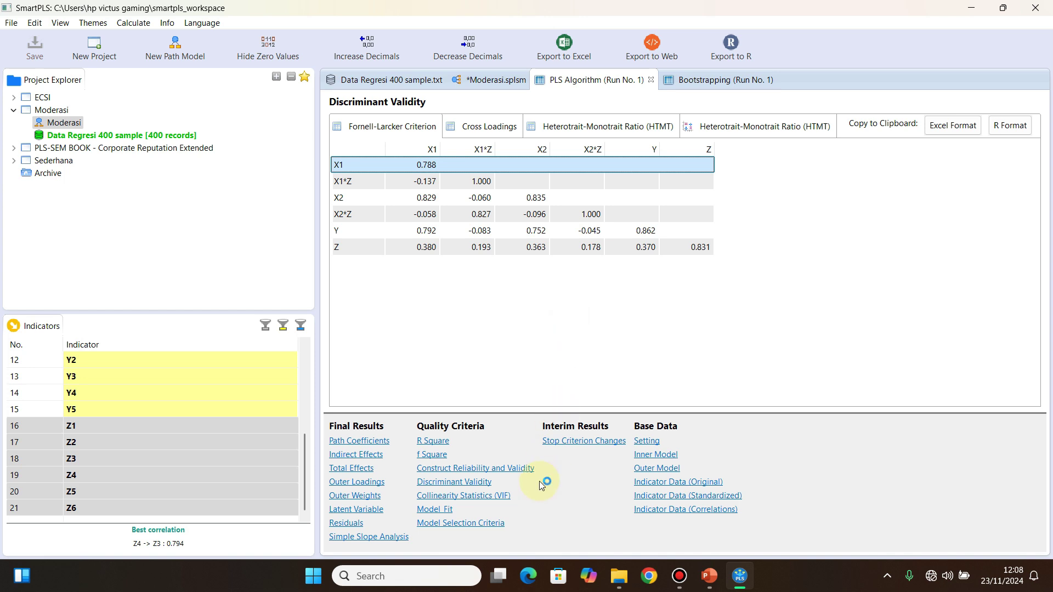
Review Construct Reliability and Validity, widening the Cronbach's Alpha and Composite Reliability columns to show their full headings.
left_click(448, 470)
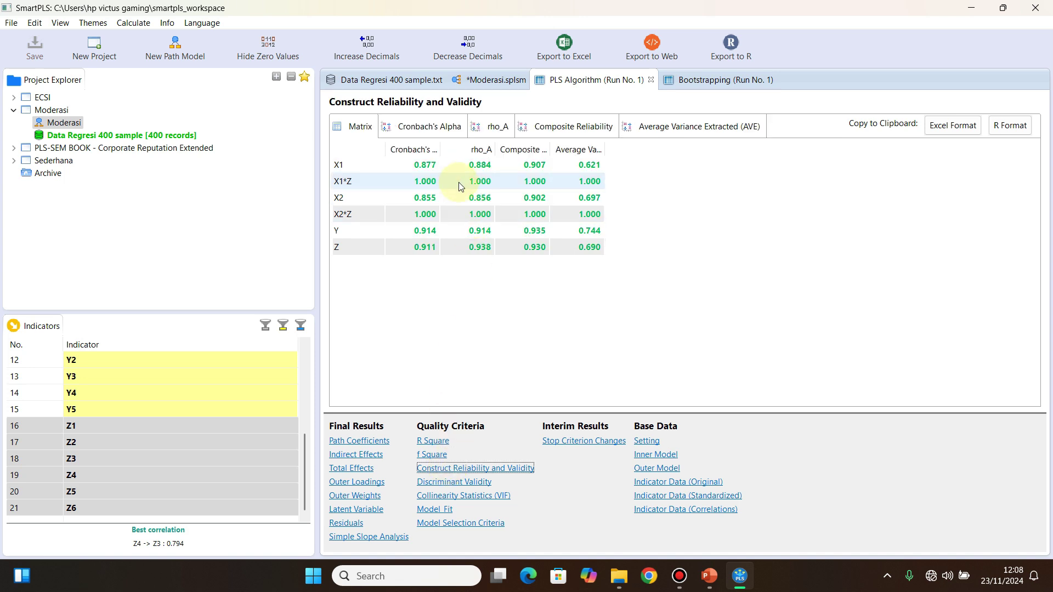
left_click_drag(441, 156, 474, 153)
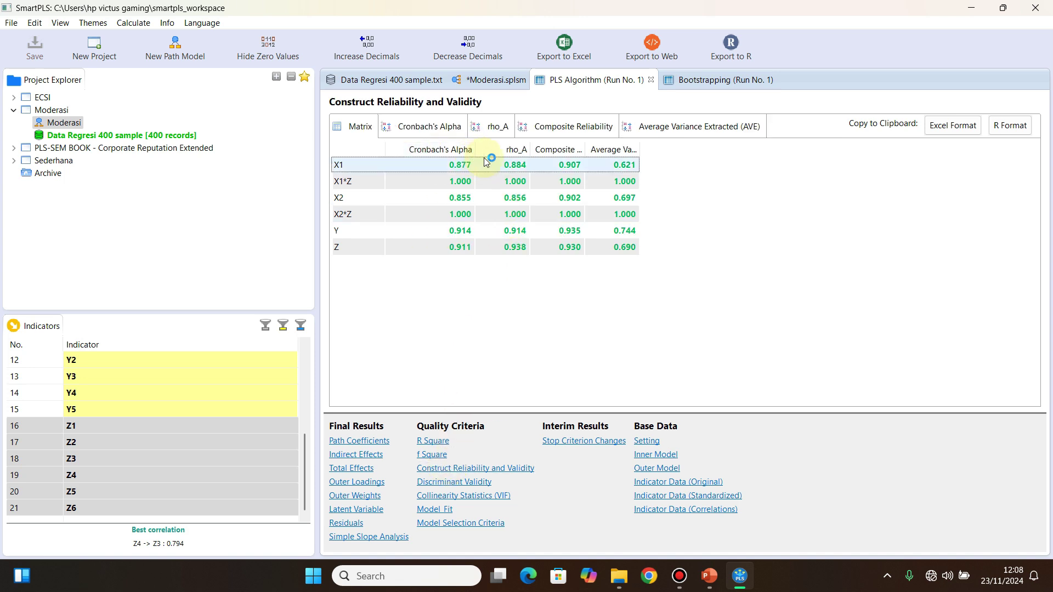
left_click_drag(584, 152, 628, 158)
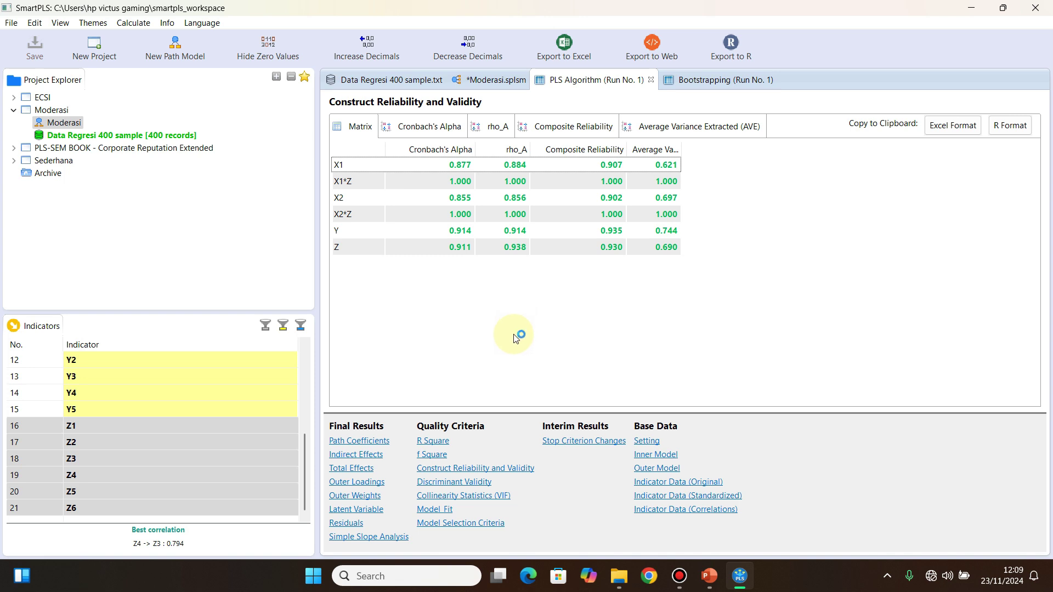
Check the outer Collinearity Statistics (VIF) and the R Square and R Square Adjusted values of Y.
left_click(464, 496)
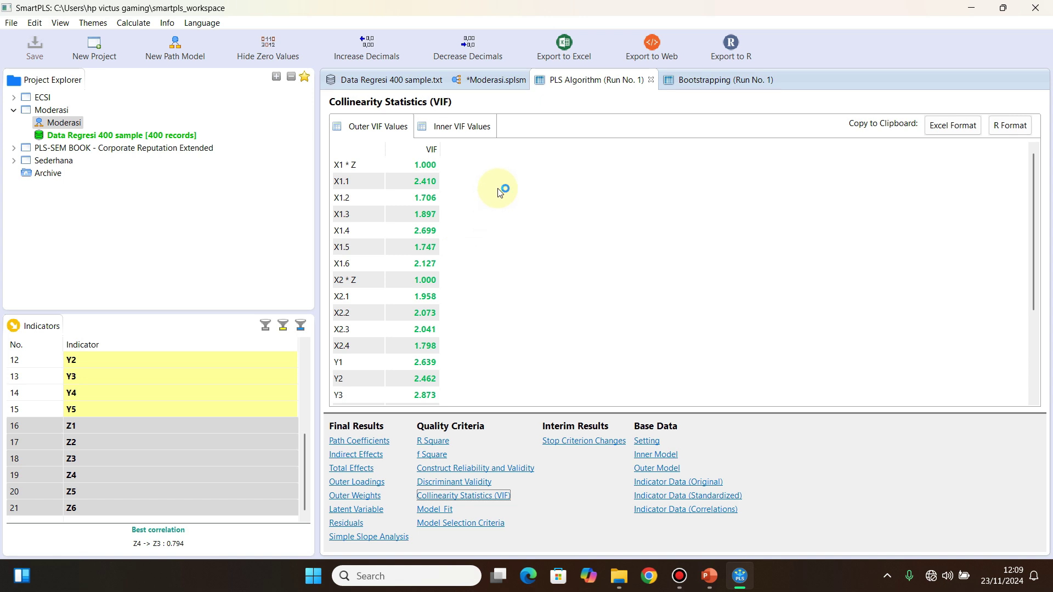
left_click(434, 442)
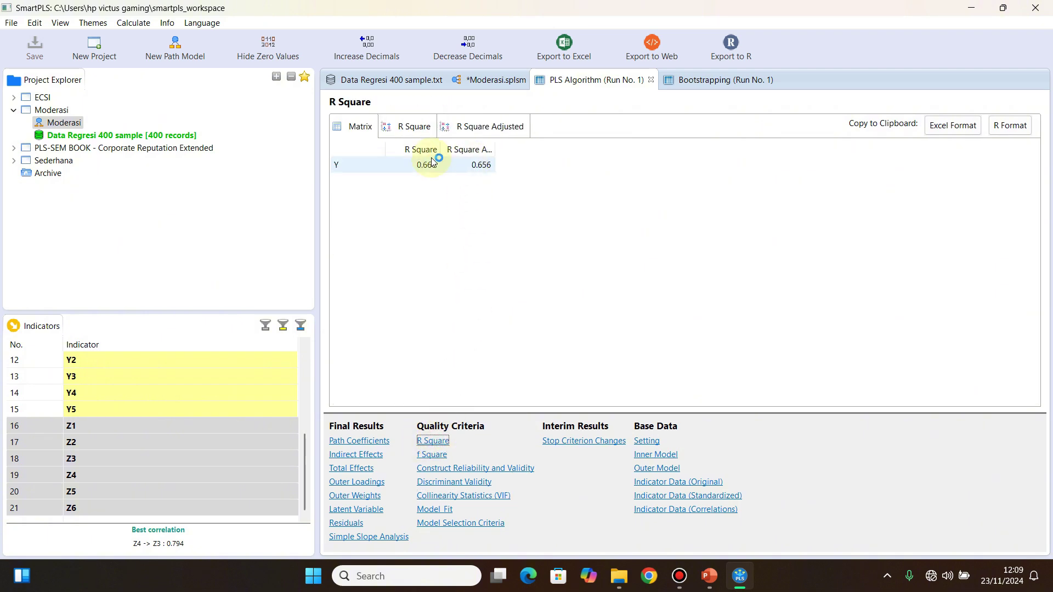
left_click_drag(496, 148, 533, 162)
left_click(505, 171)
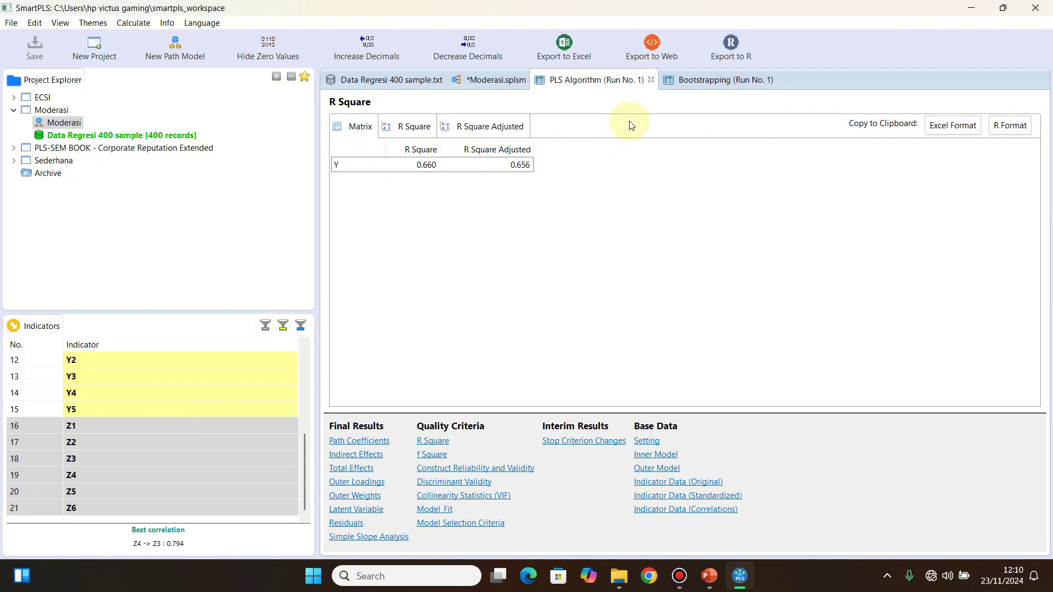
Show the Path Coefficients in the Bootstrapping report and widen the Original Sample and T Statistics columns.
left_click(695, 82)
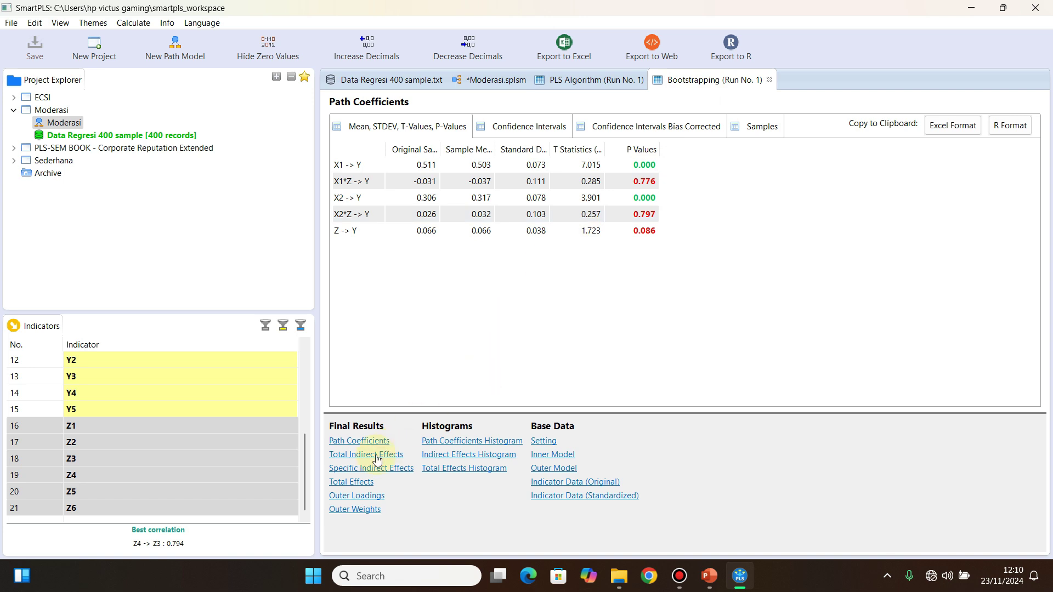
left_click(362, 443)
left_click_drag(441, 150, 472, 149)
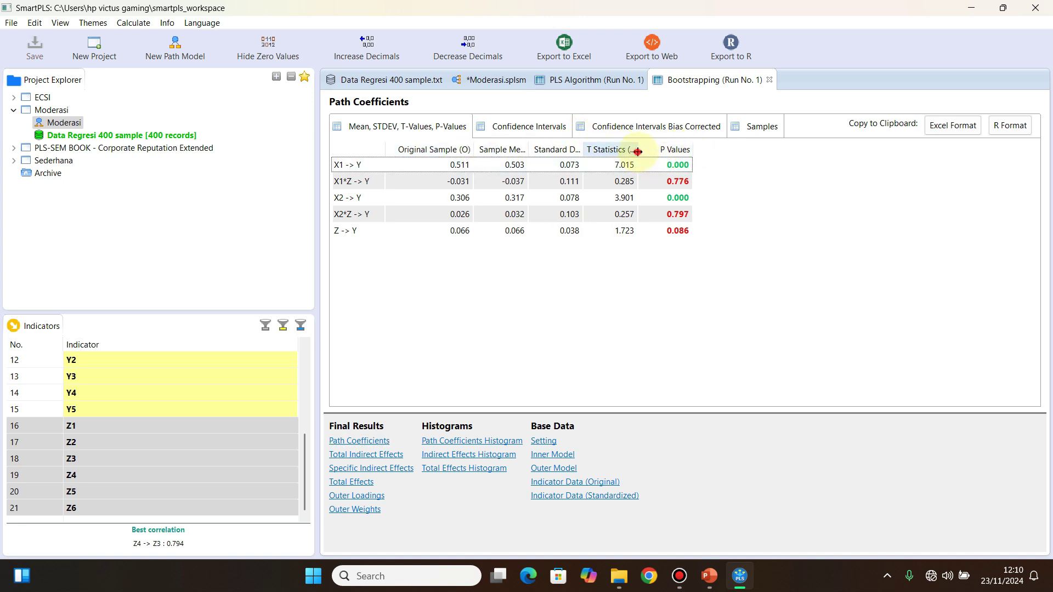
left_click_drag(638, 152, 671, 154)
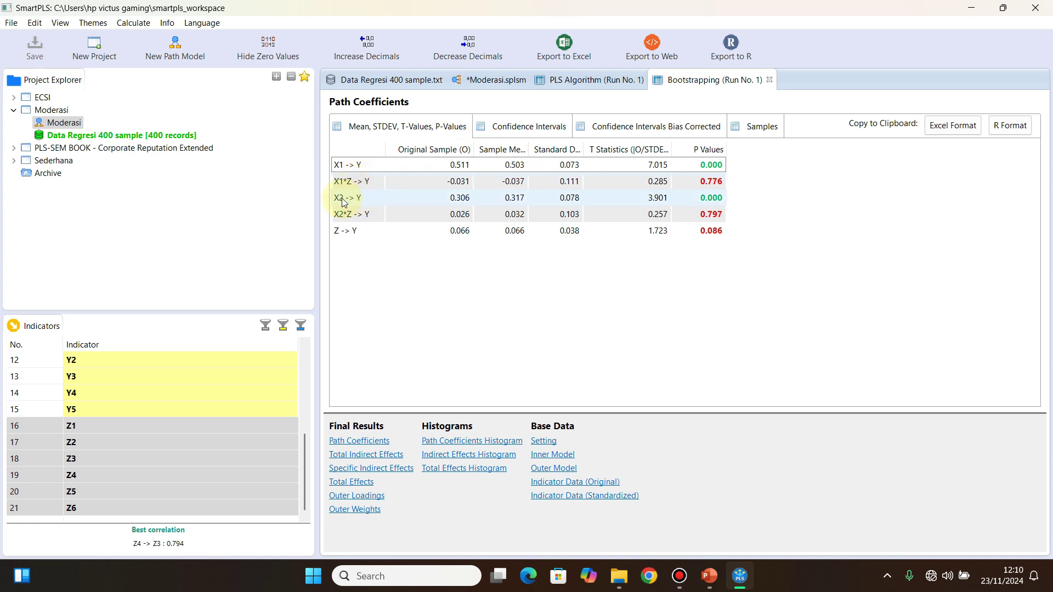
Examine the coefficients, T statistics and P values of the paths from X2, X1*Z, X2*Z and Z to Y.
left_click(359, 200)
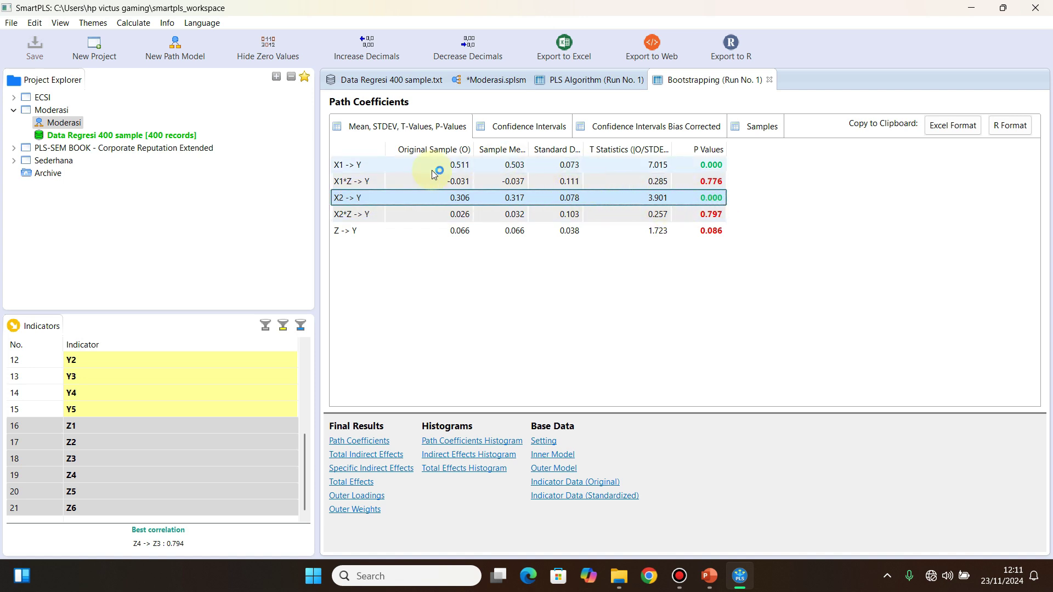
left_click(373, 186)
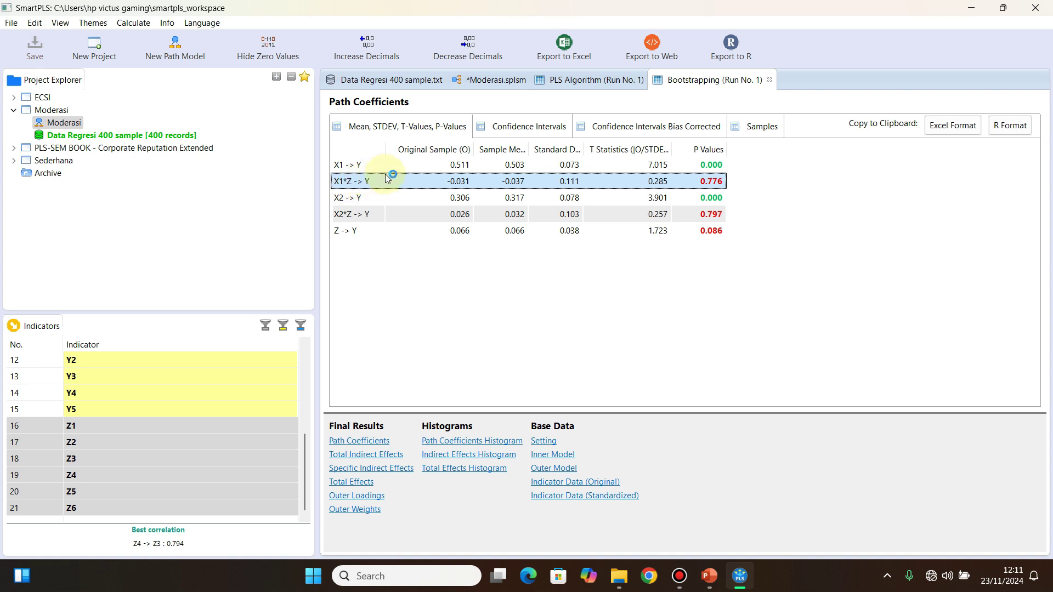
left_click(362, 216)
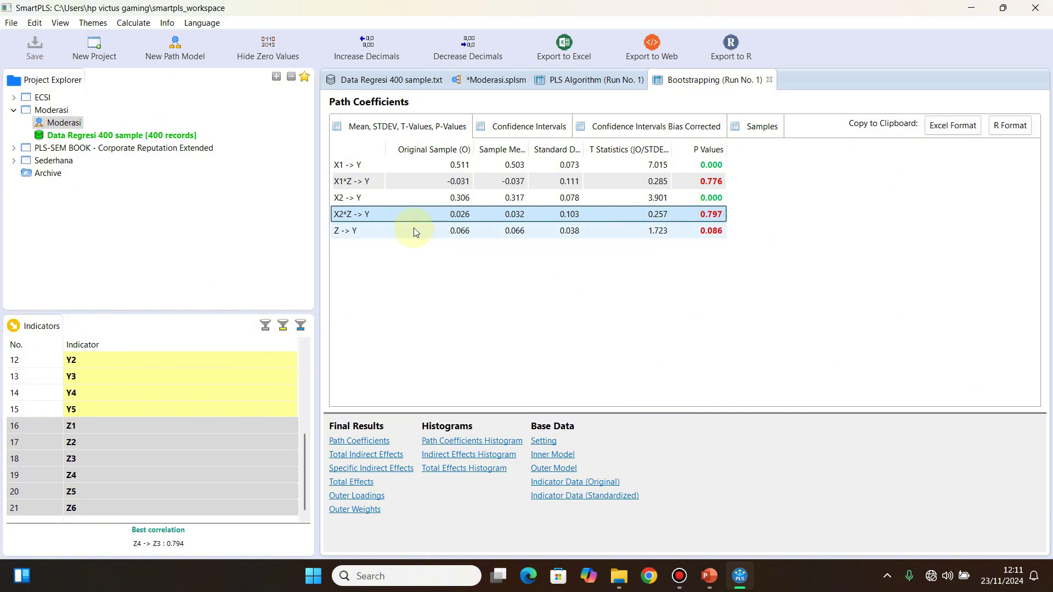
left_click(364, 231)
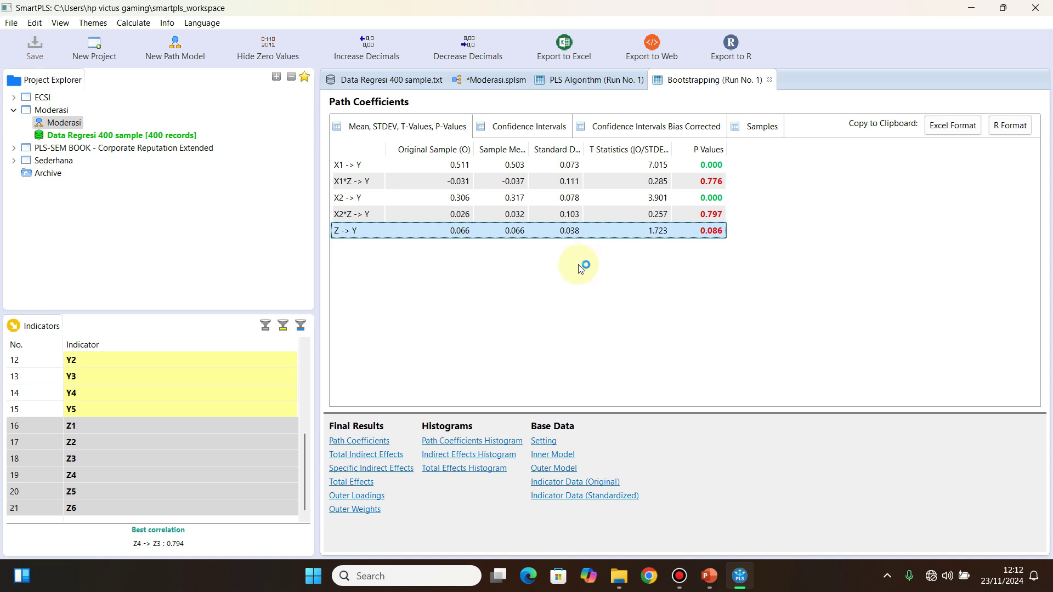
Examine the f Square effect sizes on Y in the PLS Algorithm report and return to the Moderasi model diagram.
left_click(611, 85)
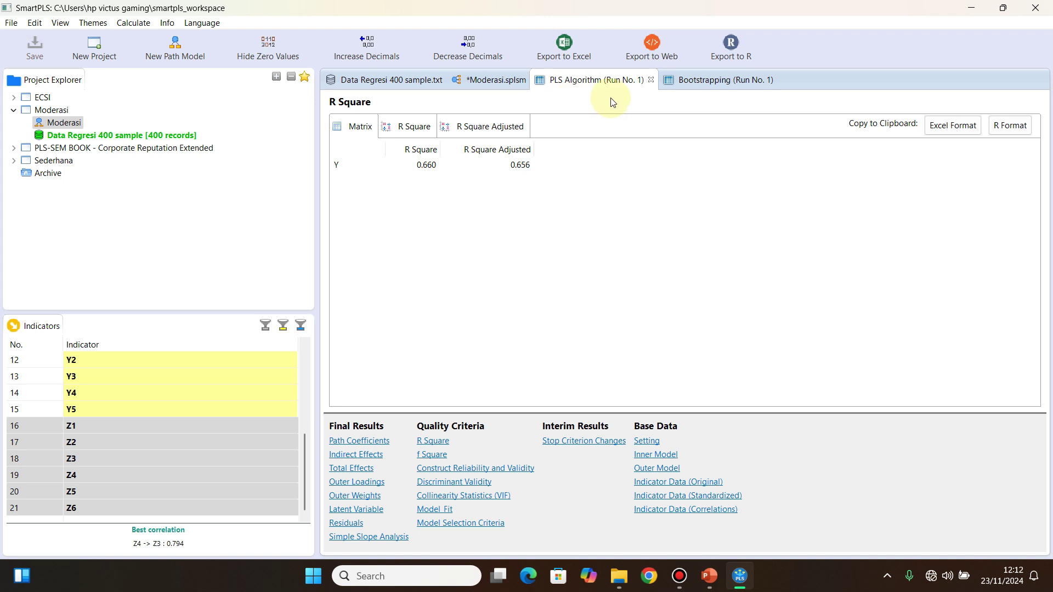
left_click(431, 455)
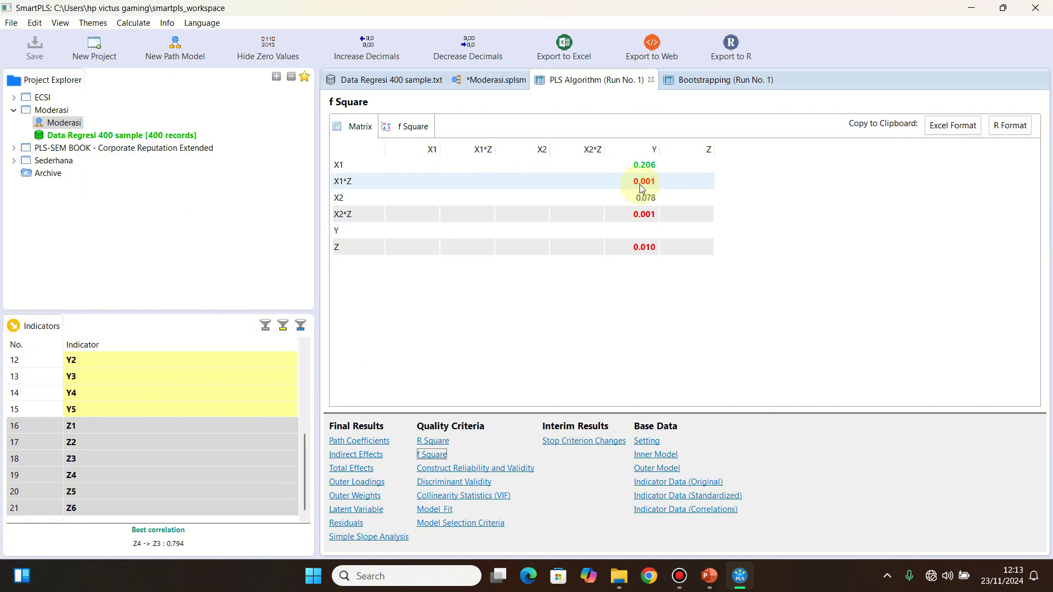
left_click(357, 201)
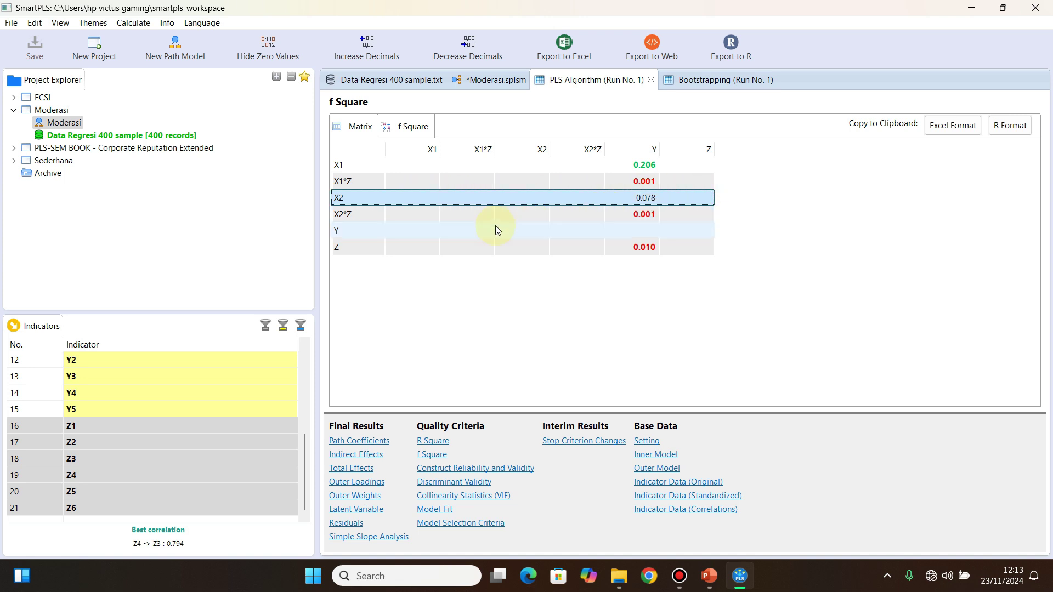
left_click(405, 214)
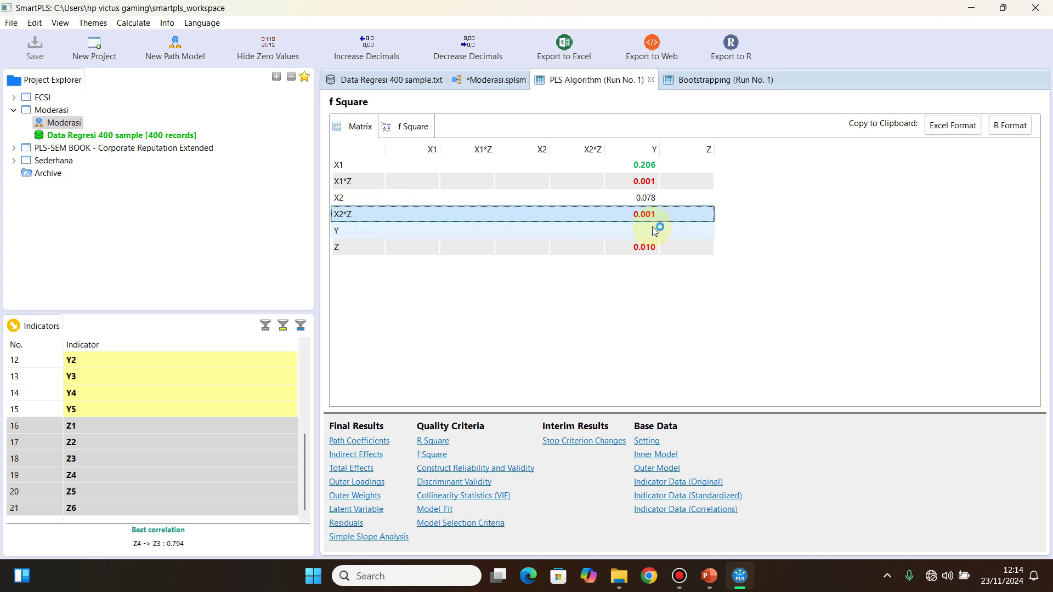
left_click(346, 248)
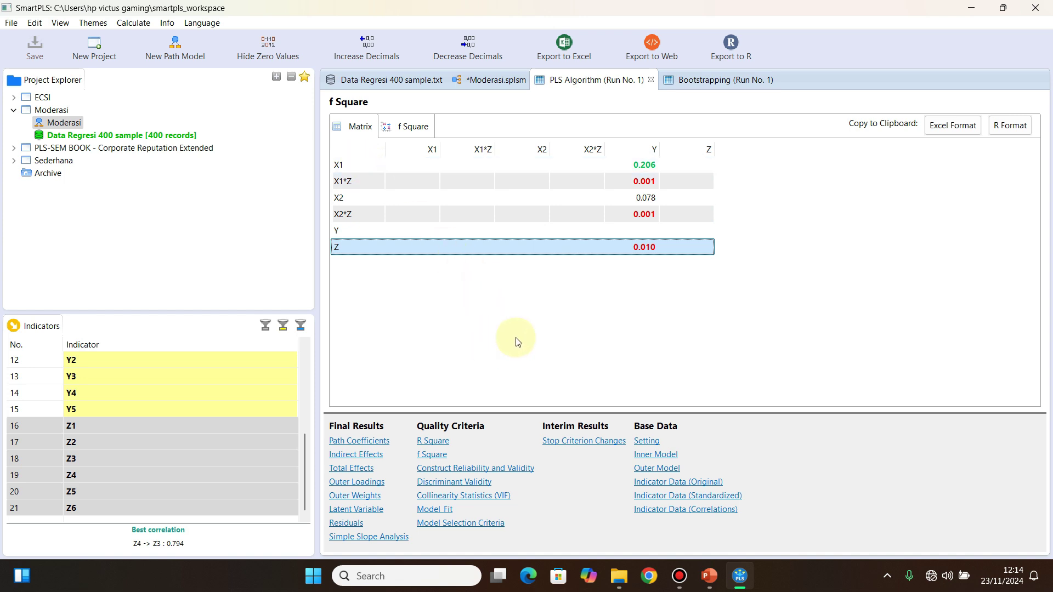
left_click(502, 81)
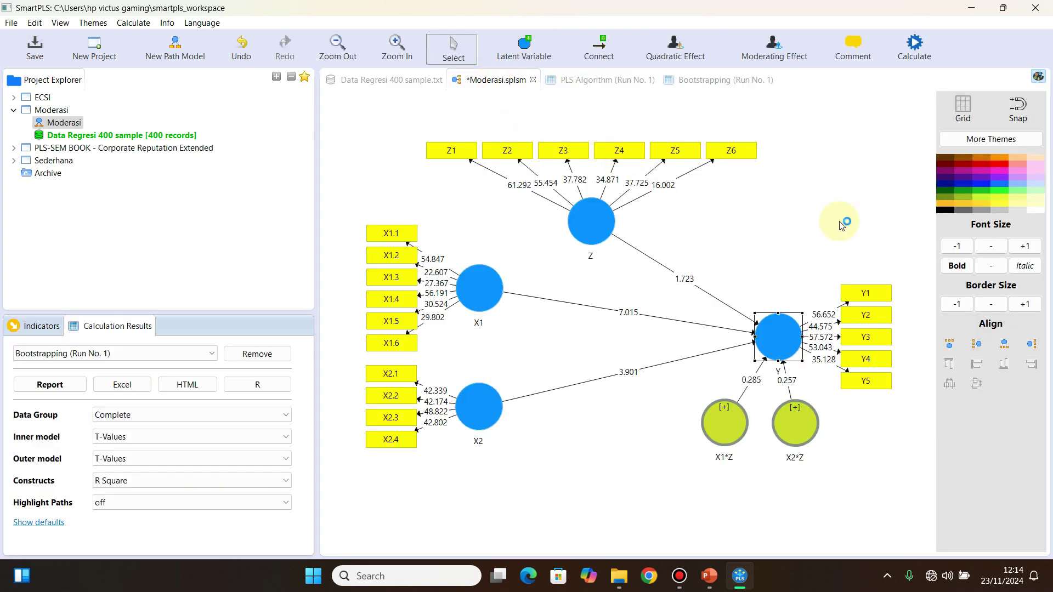